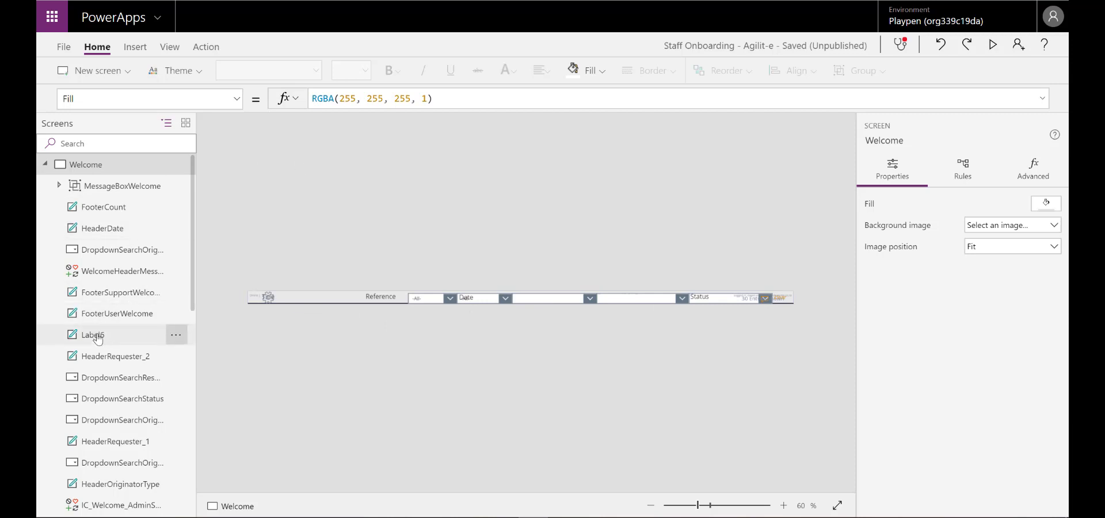
Inspect the HeaderRequester_2 label, the MessageBoxWelcome group and its TMRPromptActions_Welcome timer on the Welcome screen
{"action": "left_click", "coordinate": [104, 356]}
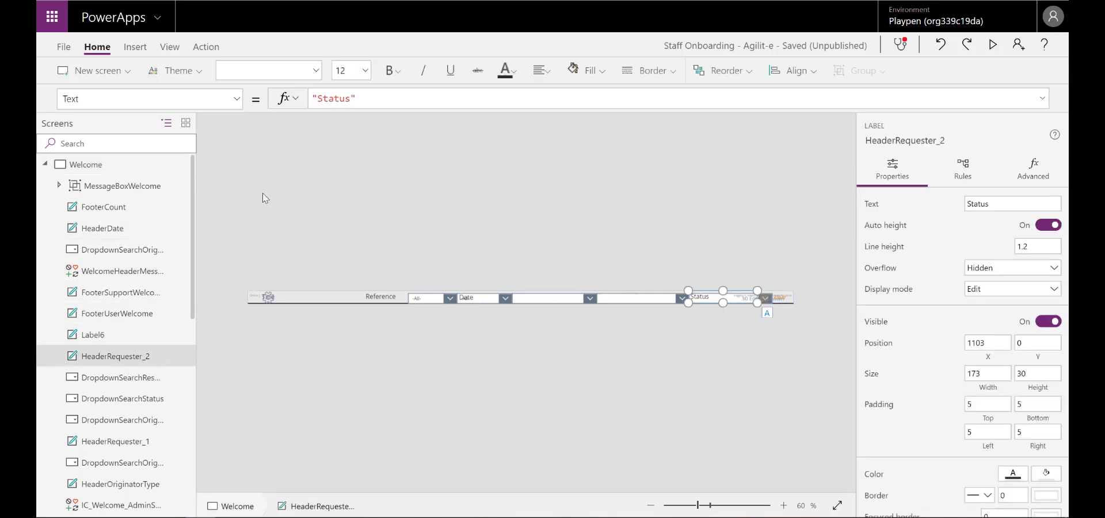
{"action": "left_click", "coordinate": [278, 305]}
{"action": "left_click", "coordinate": [312, 299]}
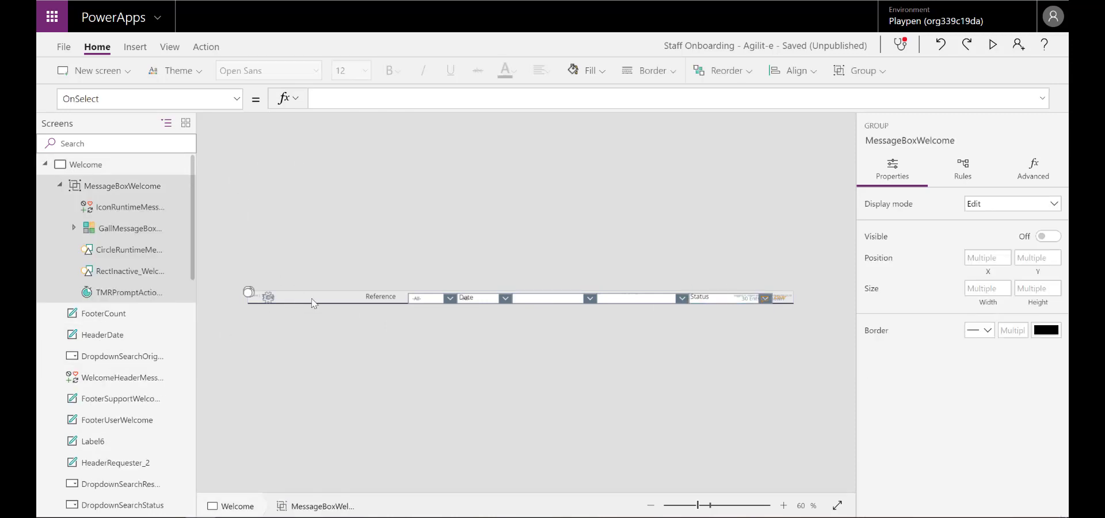
{"action": "left_click", "coordinate": [312, 299]}
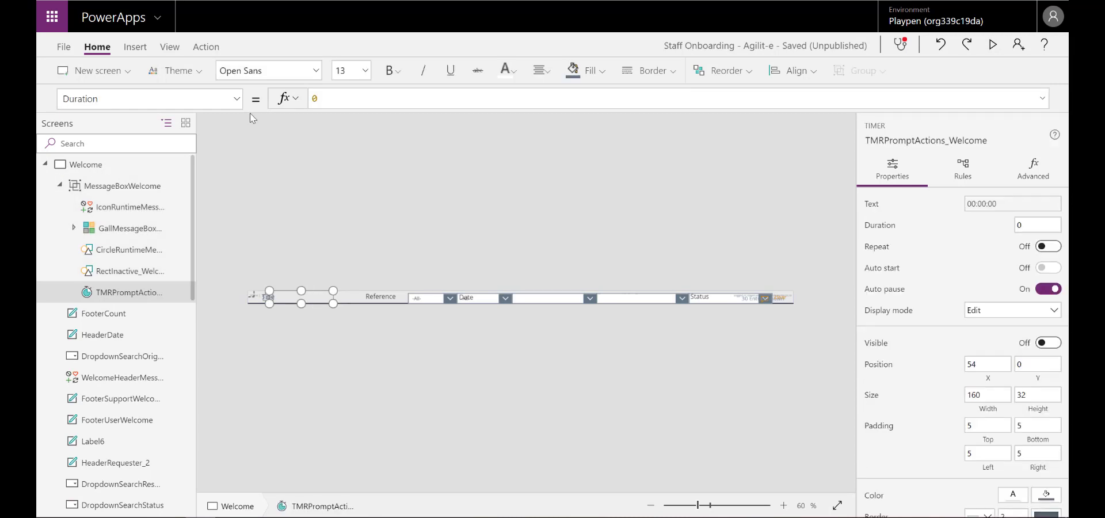
Inspect the Y property formula of the FooterSupportWelcome label
{"action": "left_click", "coordinate": [370, 305]}
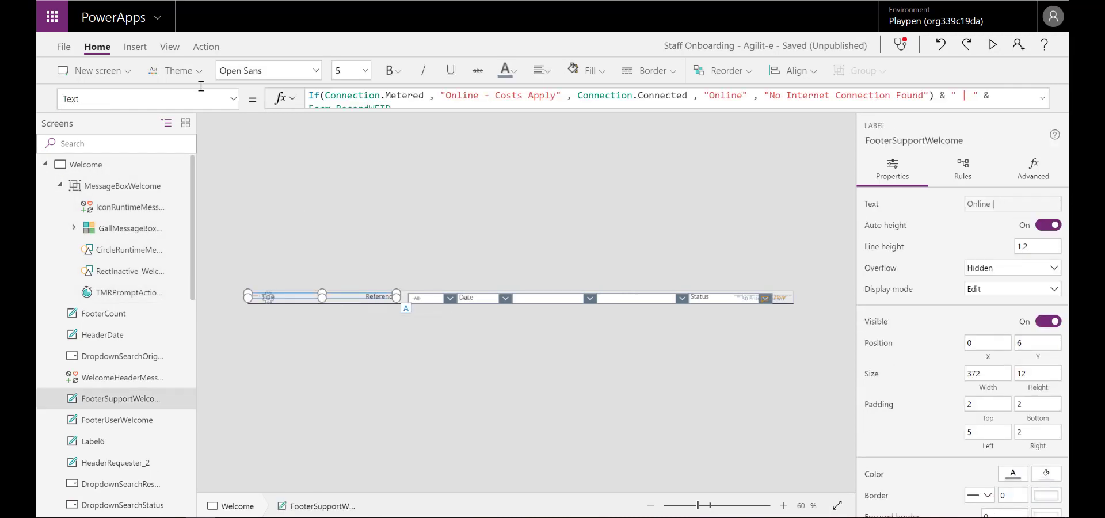
{"action": "left_click", "coordinate": [233, 98]}
{"action": "scroll", "coordinate": [185, 189], "scroll_direction": "down", "scroll_amount": 3}
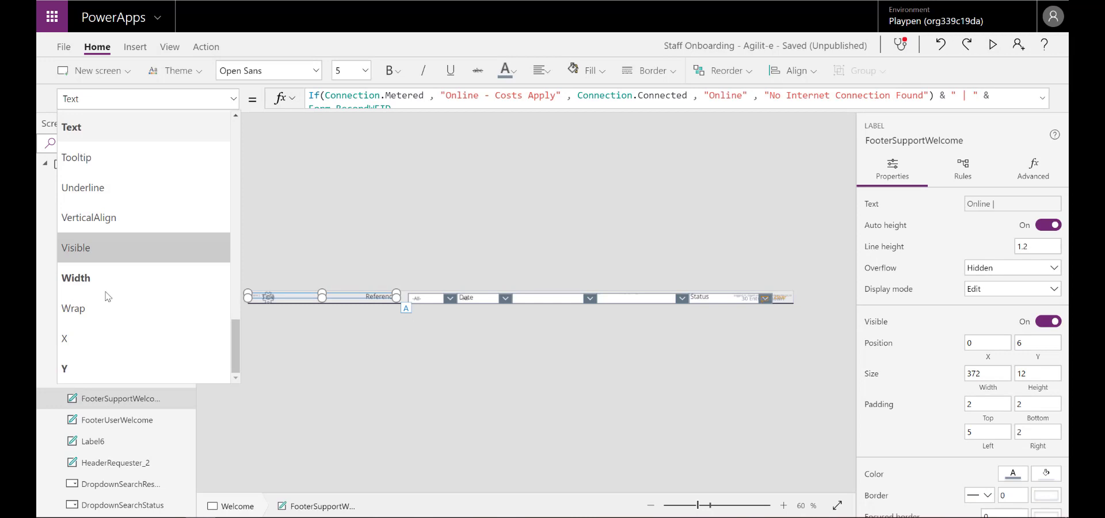
{"action": "left_click", "coordinate": [109, 361]}
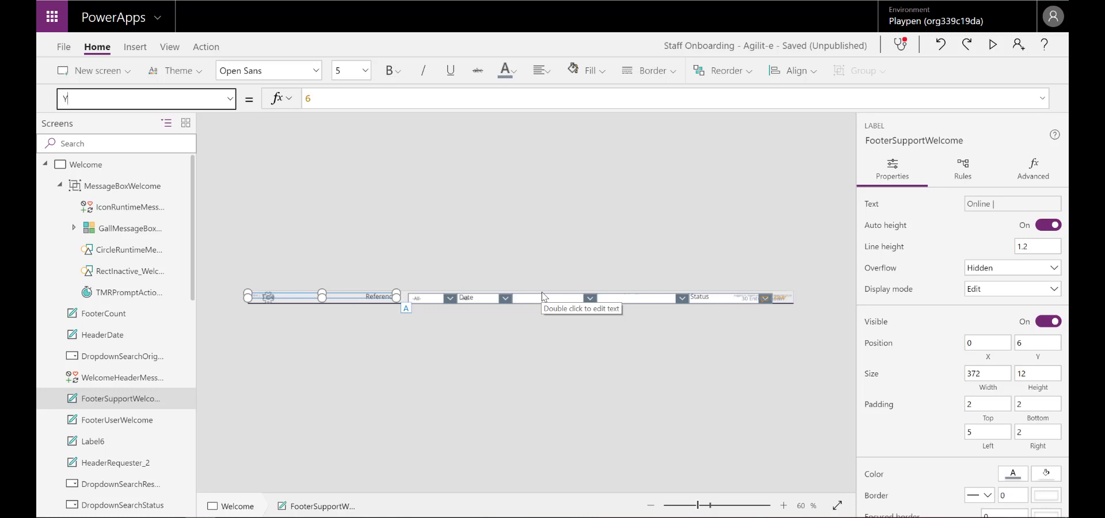
{"action": "key", "text": "ctrl+s"}
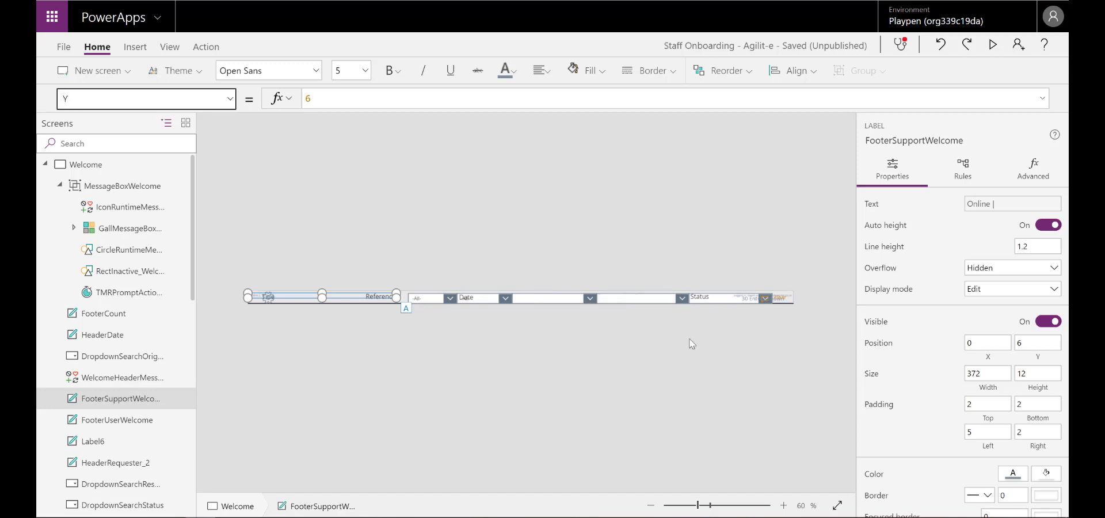
{"action": "left_click", "coordinate": [356, 404]}
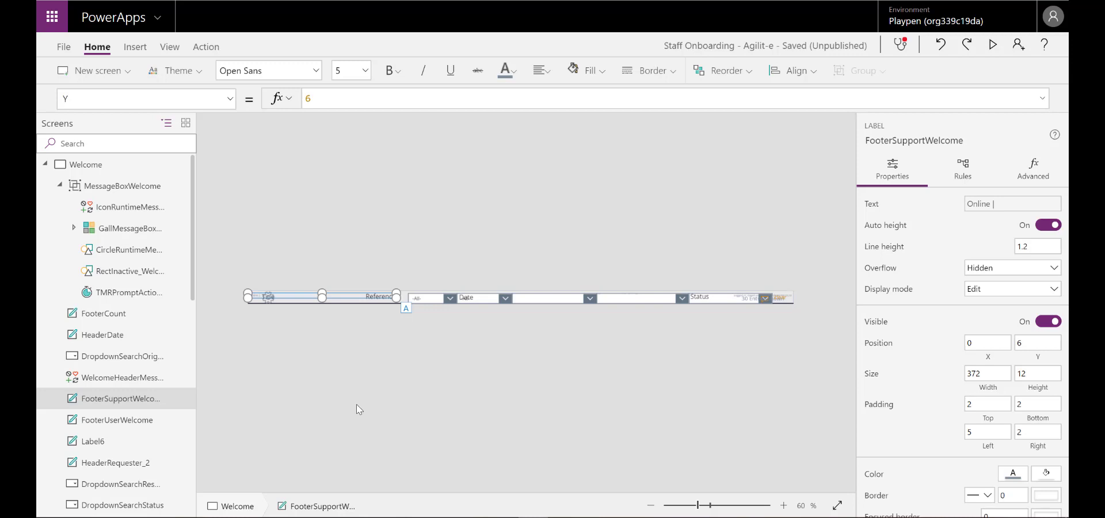
Review the Welcome screen's available properties and the app's screen size and orientation settings
{"action": "left_click", "coordinate": [97, 166]}
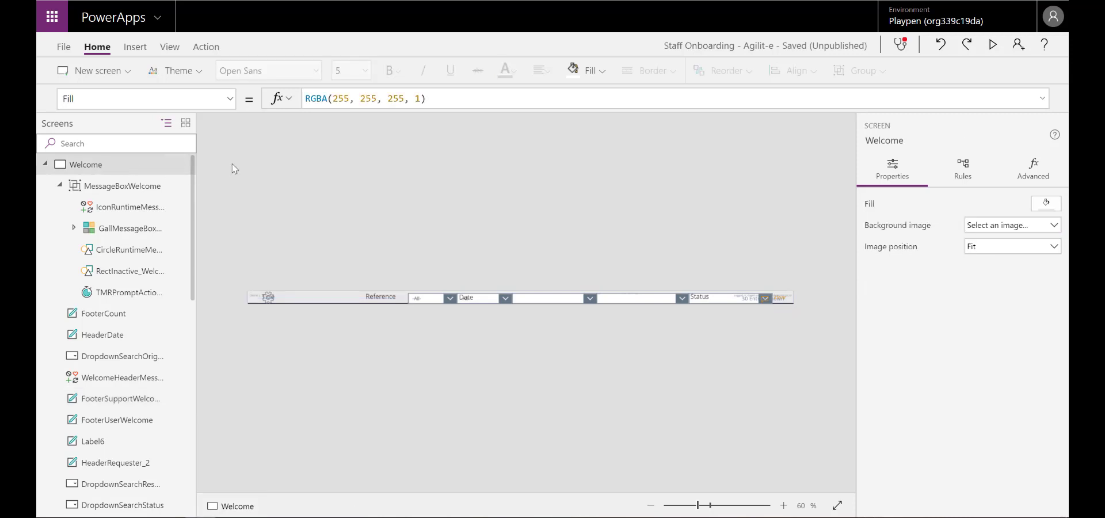
{"action": "left_click", "coordinate": [229, 101]}
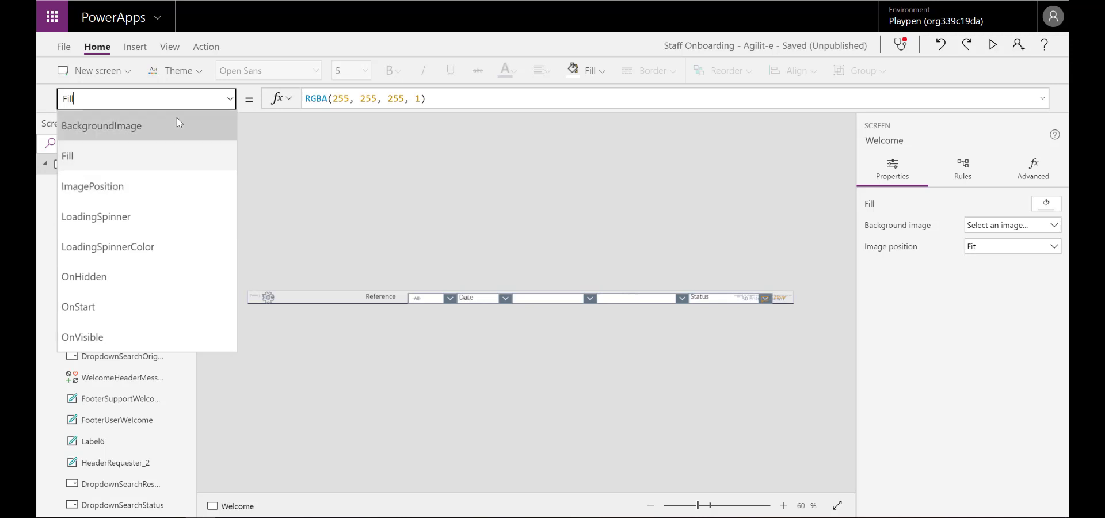
{"action": "left_click", "coordinate": [62, 48]}
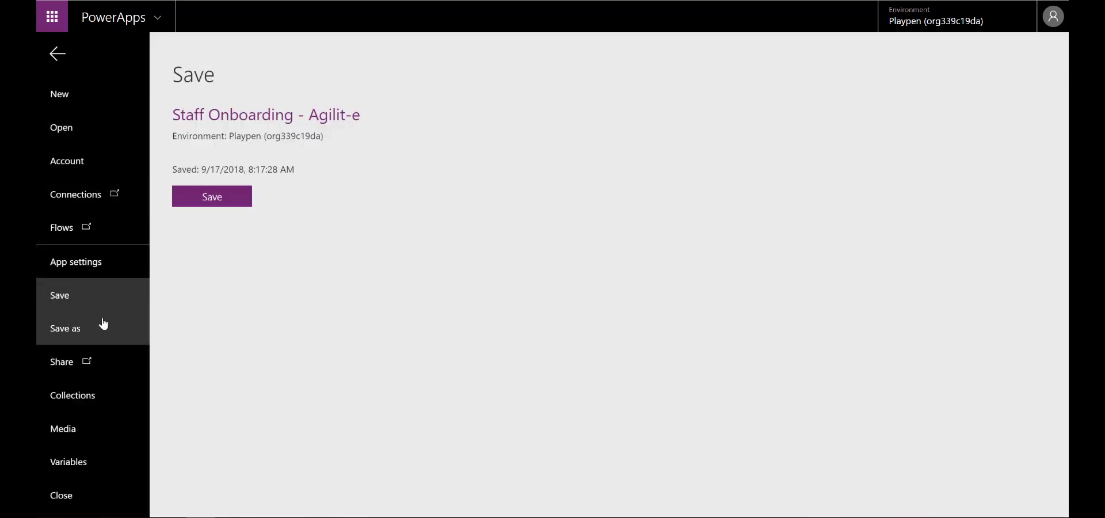
{"action": "left_click", "coordinate": [89, 264]}
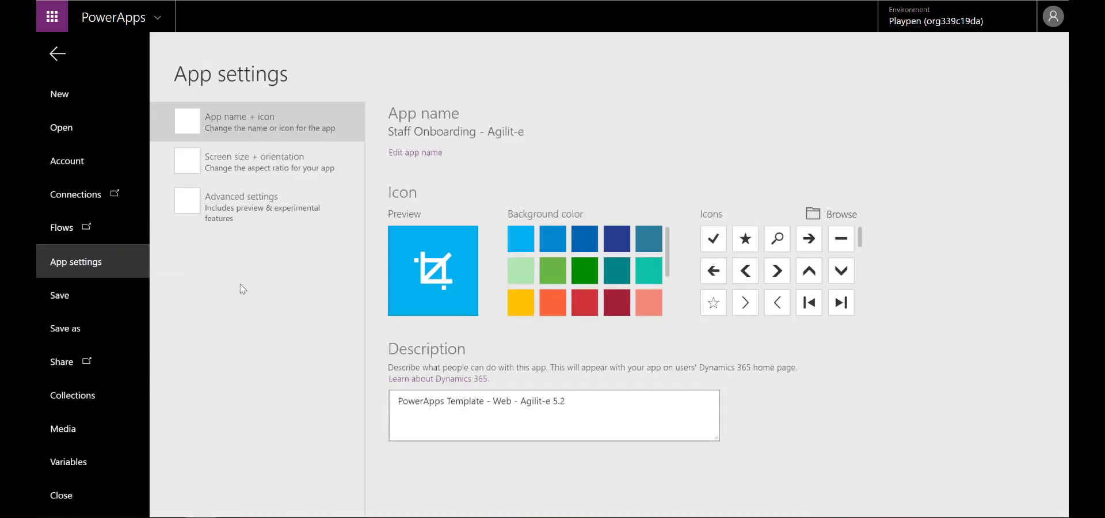
{"action": "left_click", "coordinate": [286, 164]}
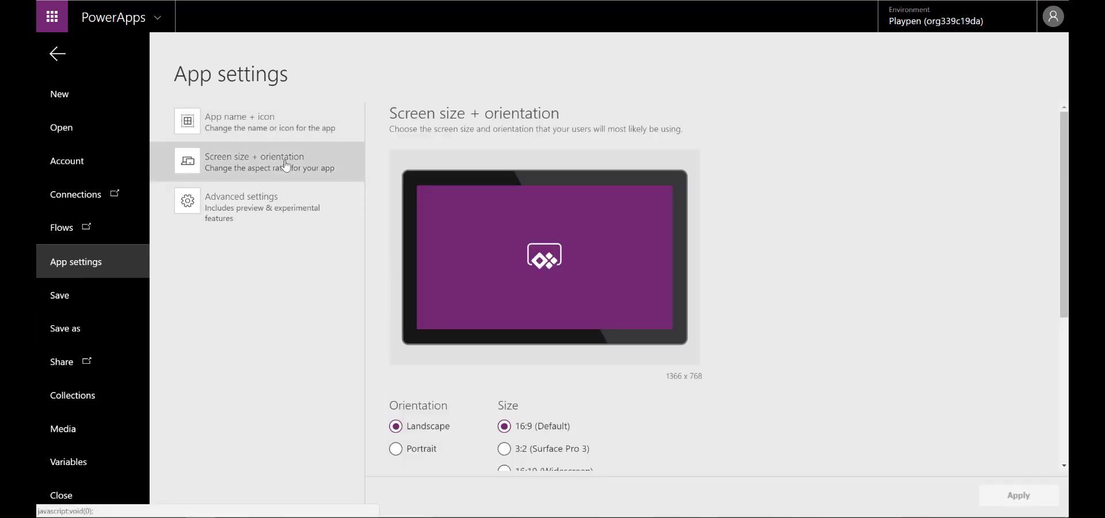
{"action": "scroll", "coordinate": [694, 344], "scroll_direction": "down", "scroll_amount": 1}
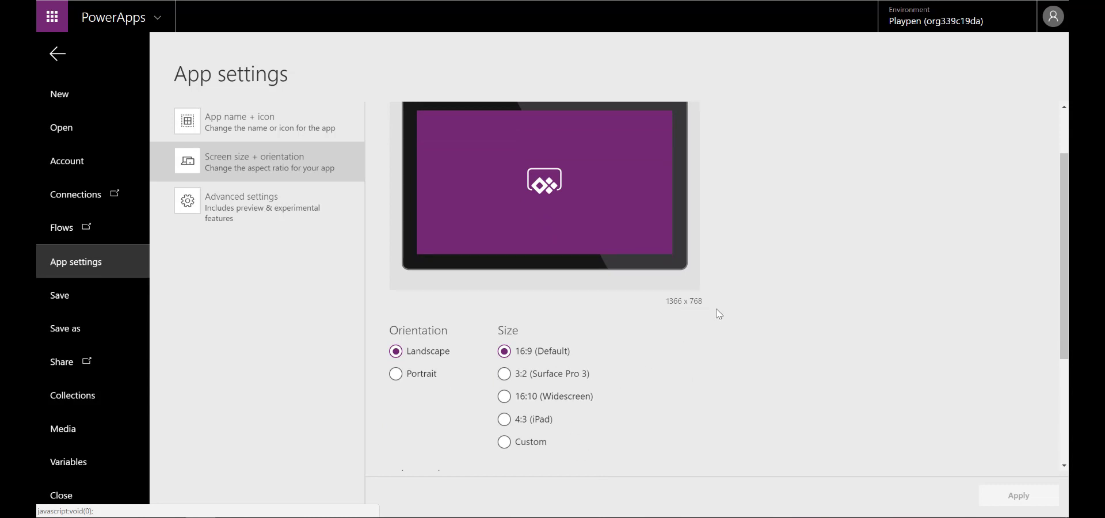
{"action": "left_click", "coordinate": [58, 55]}
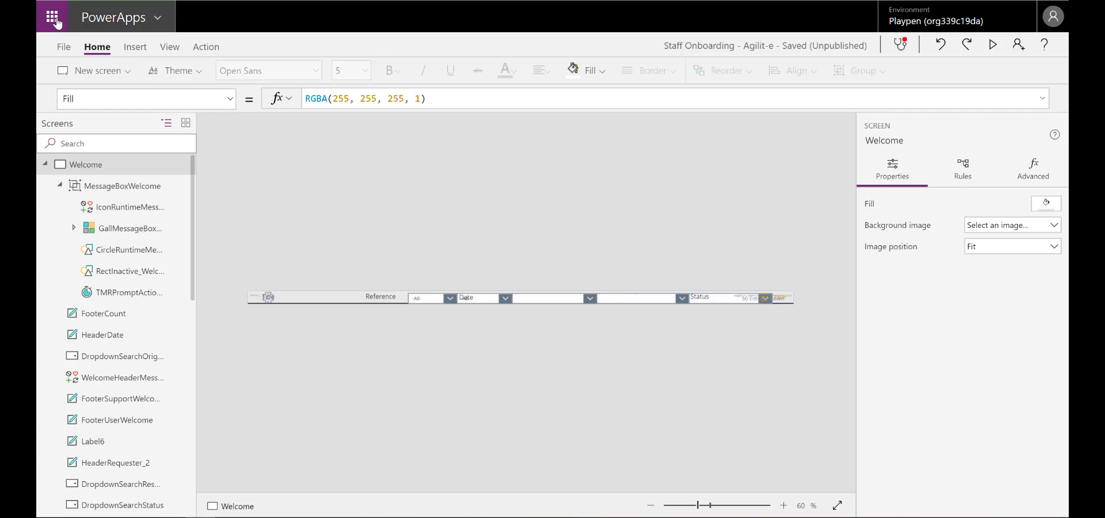
Close the app in the editor and restore version 84 of Staff Onboarding - Agilit-e from its version history
{"action": "left_click", "coordinate": [64, 47]}
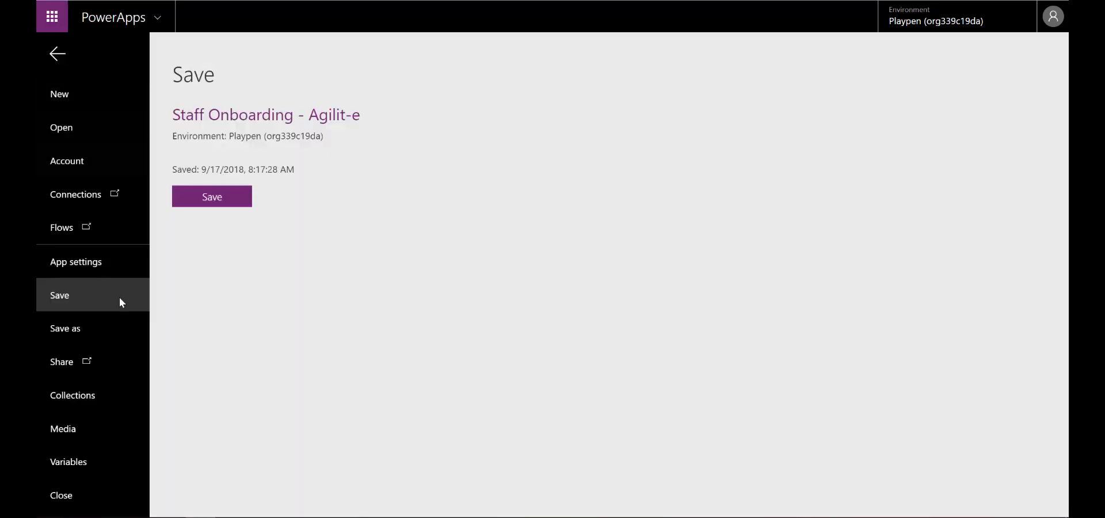
{"action": "left_click", "coordinate": [74, 499]}
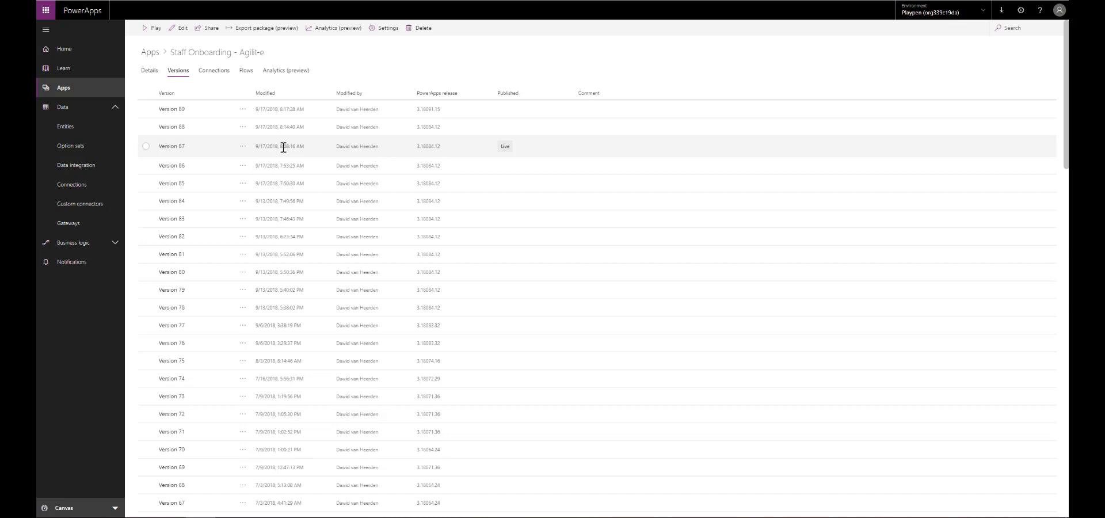
{"action": "left_click", "coordinate": [243, 202]}
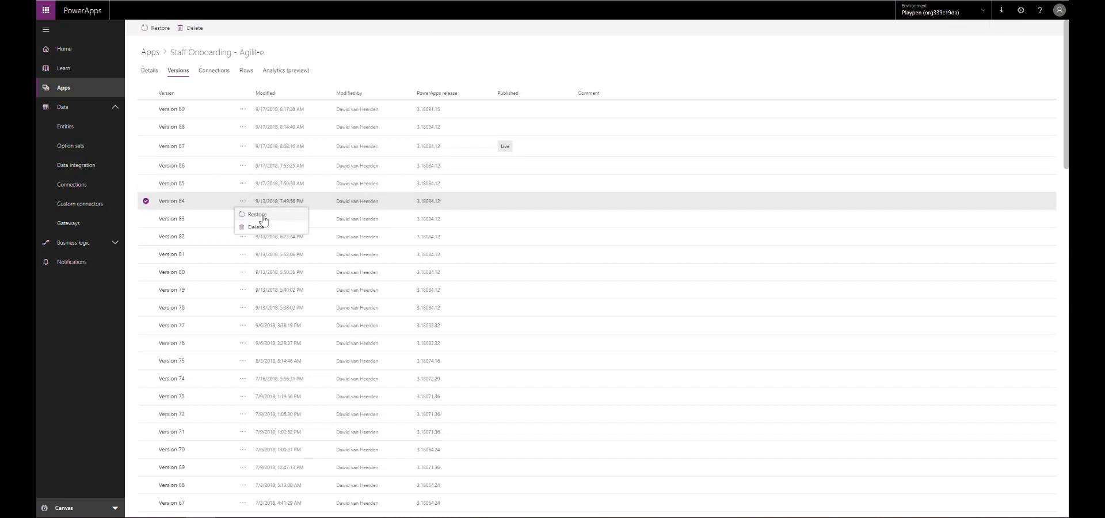
{"action": "left_click", "coordinate": [263, 219]}
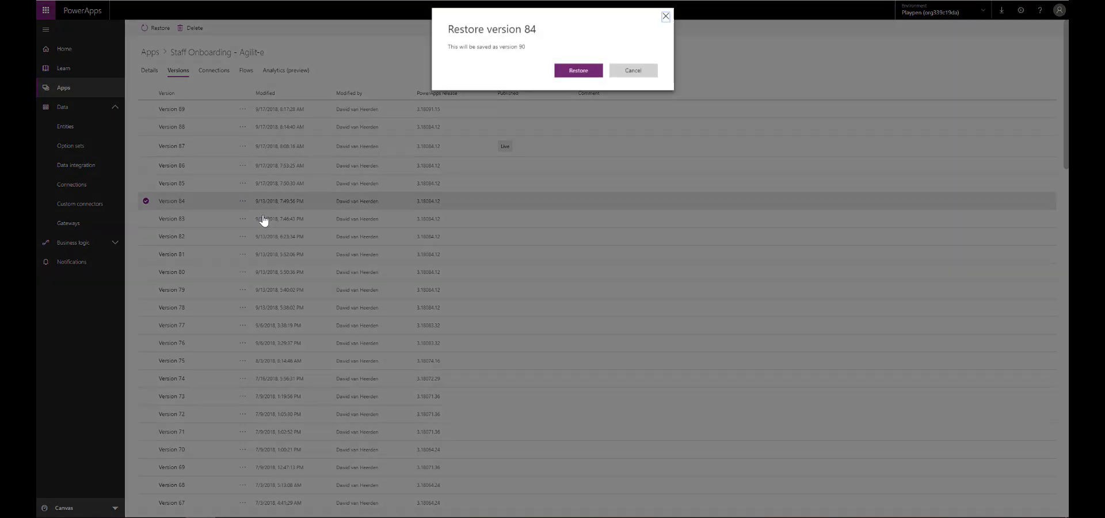
{"action": "left_click", "coordinate": [581, 82]}
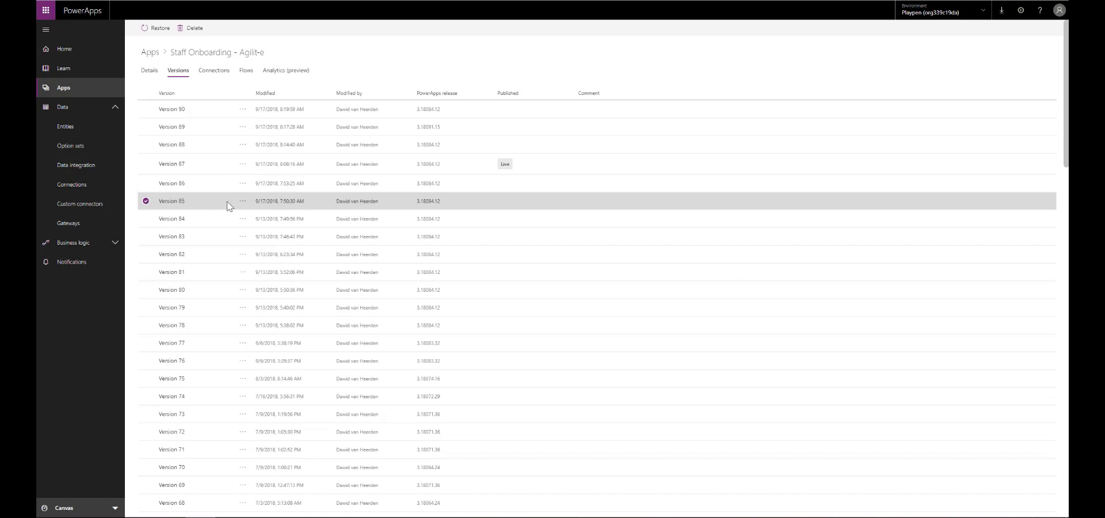
Publish version 90 of the Staff Onboarding - Agilit-e app
{"action": "left_click", "coordinate": [242, 114]}
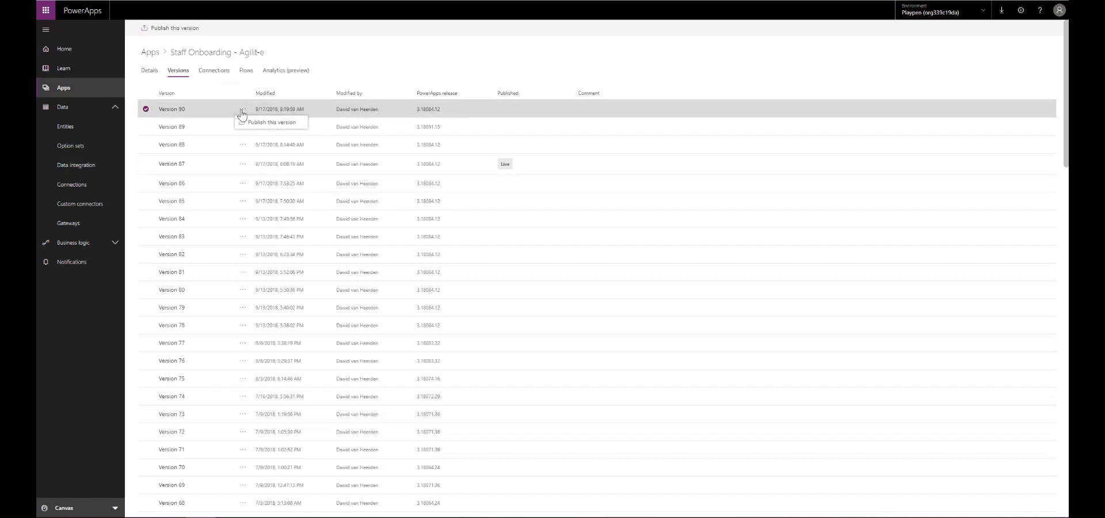
{"action": "left_click", "coordinate": [294, 122]}
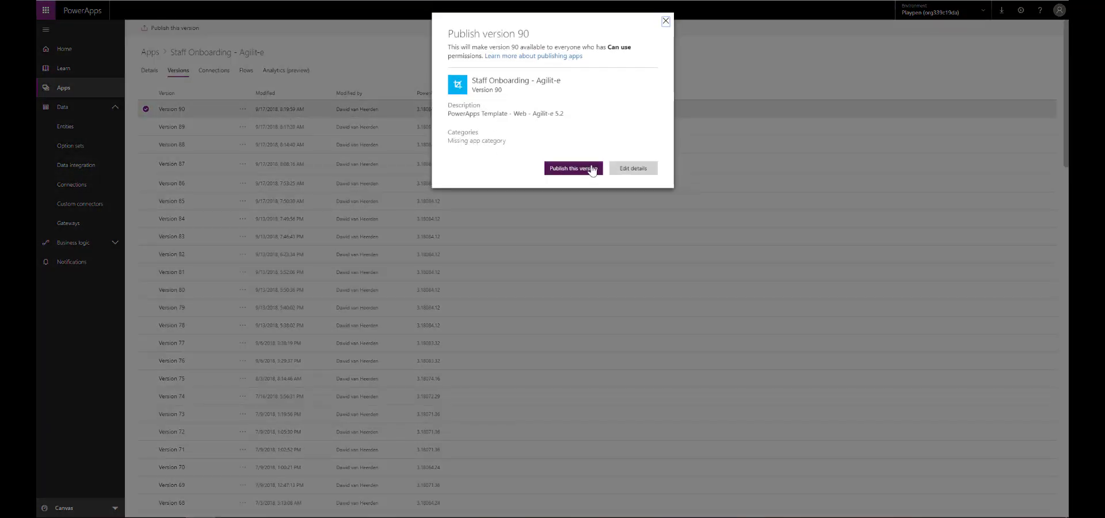
{"action": "left_click", "coordinate": [573, 172]}
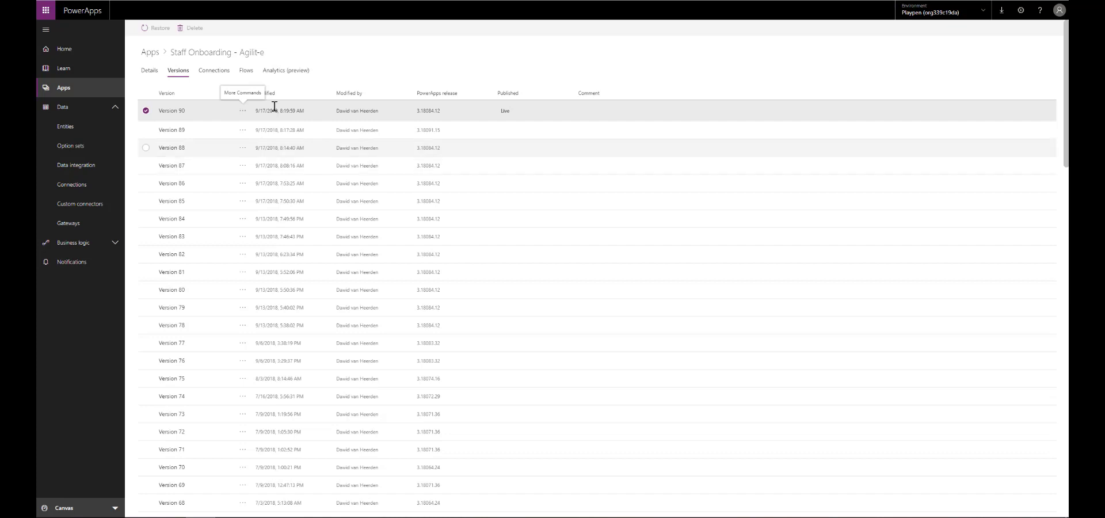
Export the app as a package named BrokenPowerApp and save the zip file in the Downloads folder
{"action": "left_click", "coordinate": [149, 71]}
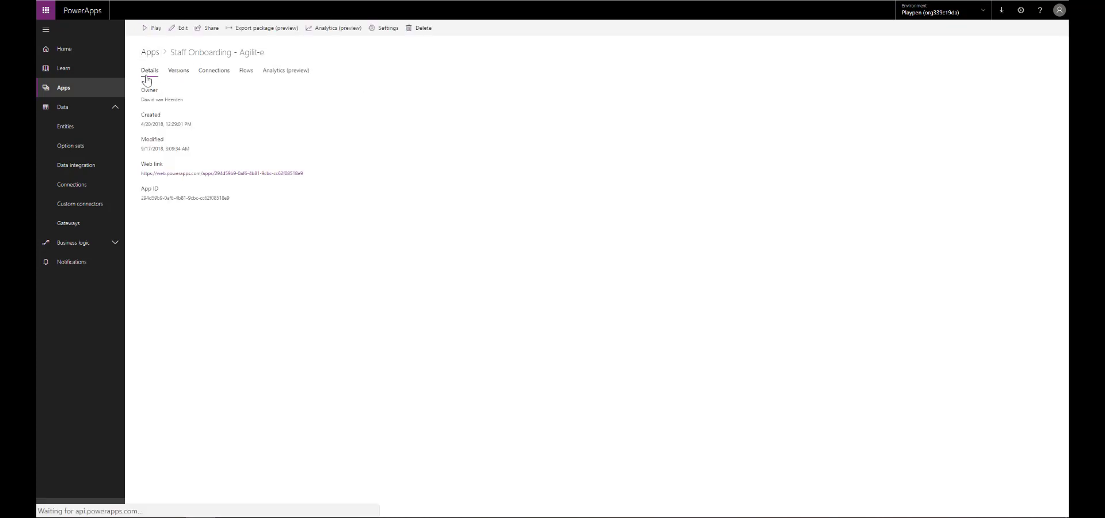
{"action": "left_click", "coordinate": [267, 29]}
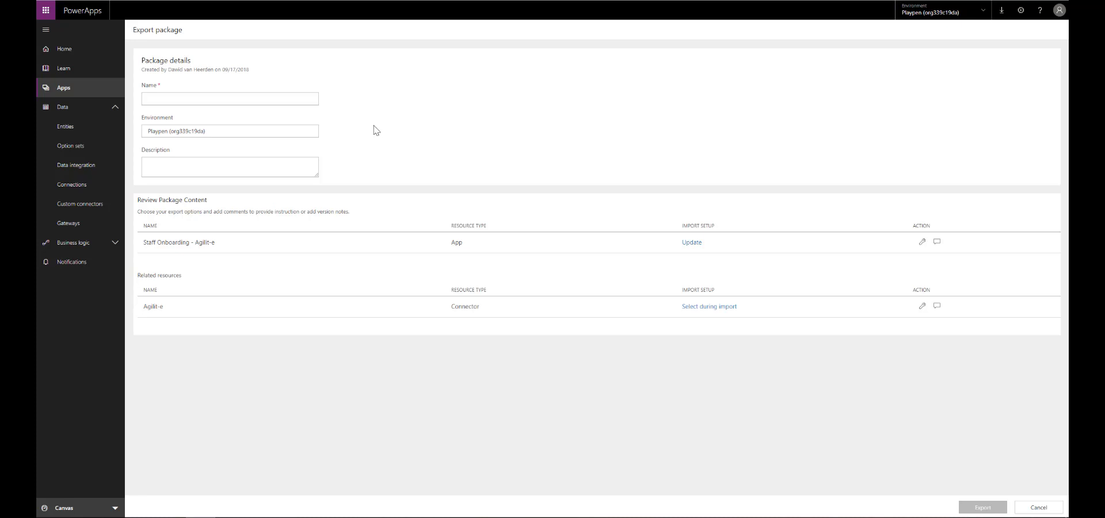
{"action": "left_click", "coordinate": [206, 103]}
{"action": "type", "text": "Broken"}
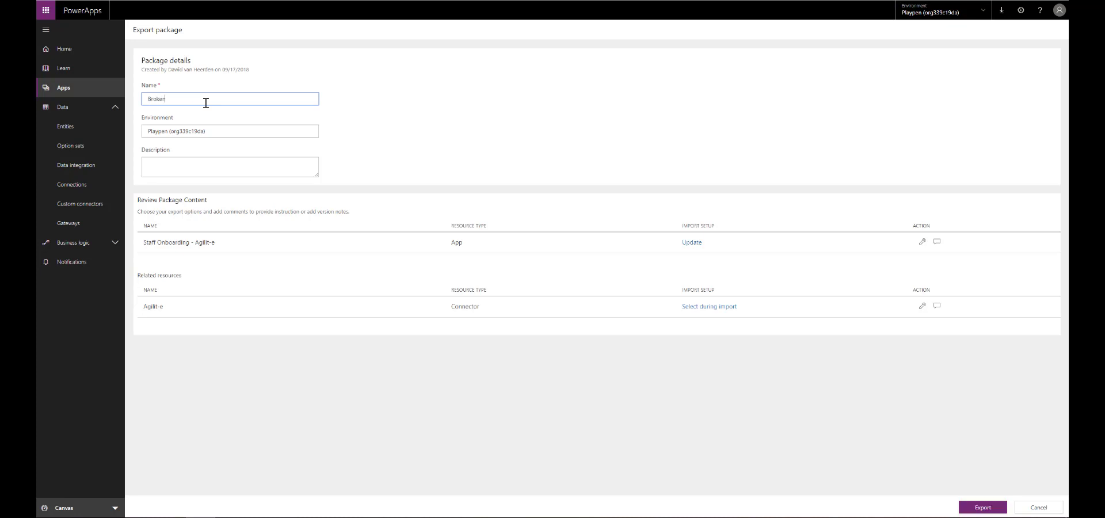
{"action": "type", "text": "PowerApp"}
{"action": "left_click", "coordinate": [982, 507]}
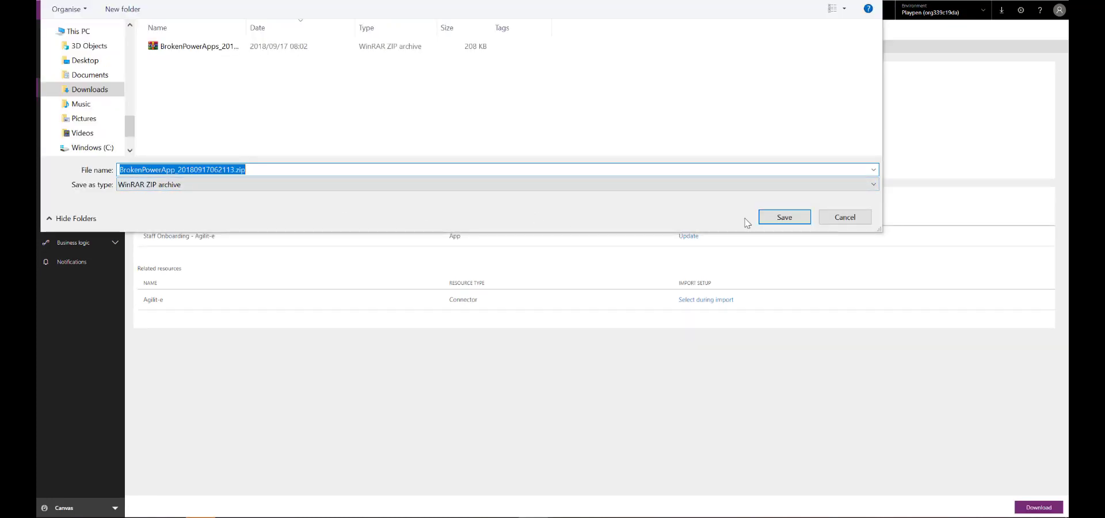
{"action": "left_click", "coordinate": [785, 217]}
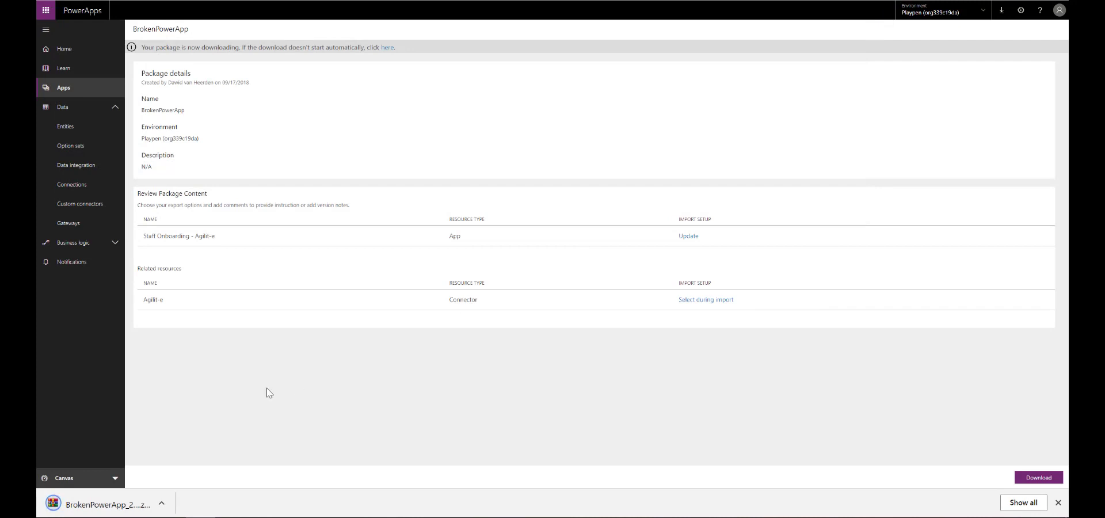
Show the downloaded package in its folder and delete the older BrokenPowerApps_20180917060138.zip
{"action": "left_click", "coordinate": [162, 504]}
{"action": "left_click", "coordinate": [229, 461]}
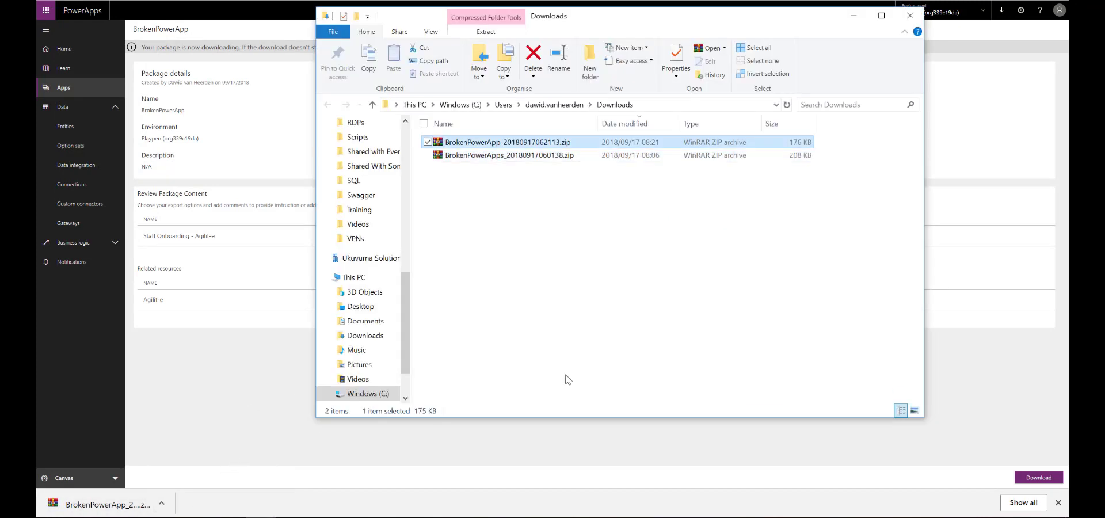
{"action": "left_click", "coordinate": [440, 156]}
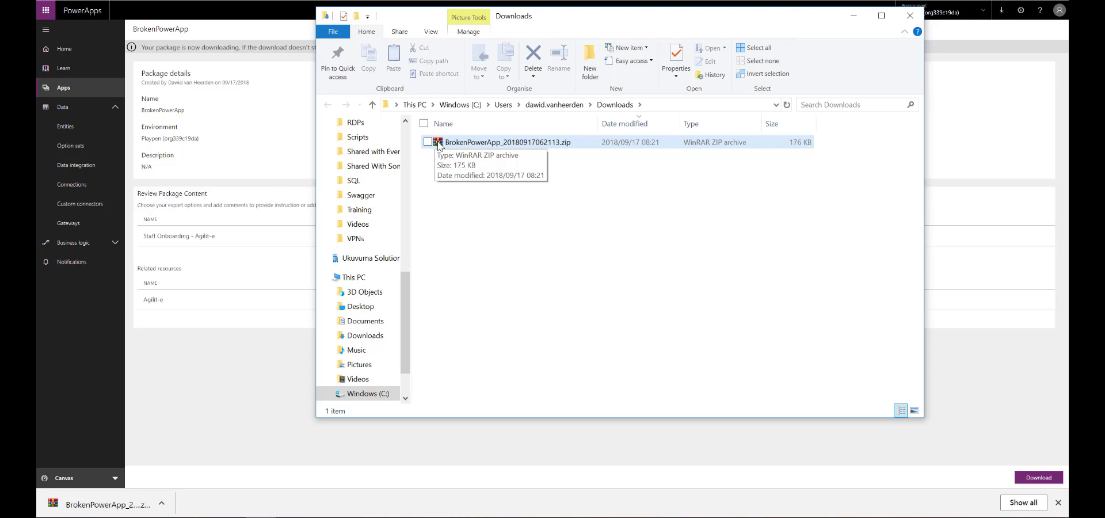
Open the exported BrokenPowerApp zip and select the document.msapp file in the app's folder under Microsoft.PowerApps\apps
{"action": "double_click", "coordinate": [438, 143]}
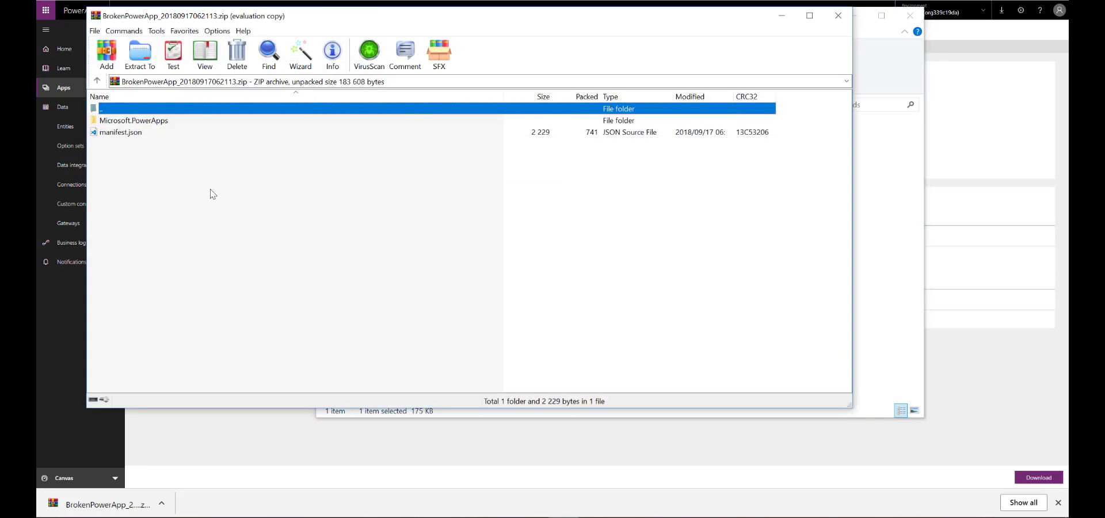
{"action": "double_click", "coordinate": [128, 121]}
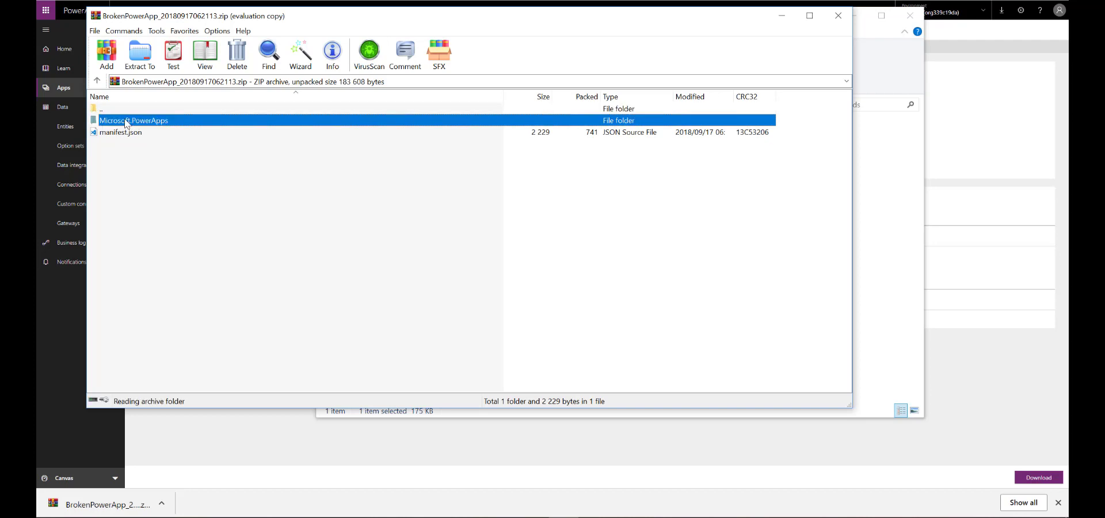
{"action": "double_click", "coordinate": [109, 123]}
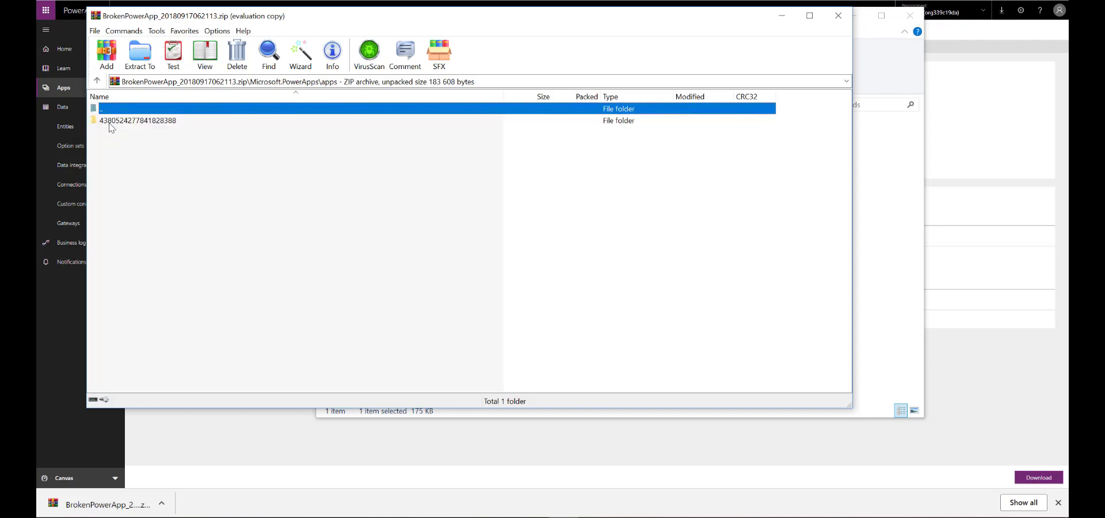
{"action": "double_click", "coordinate": [165, 122]}
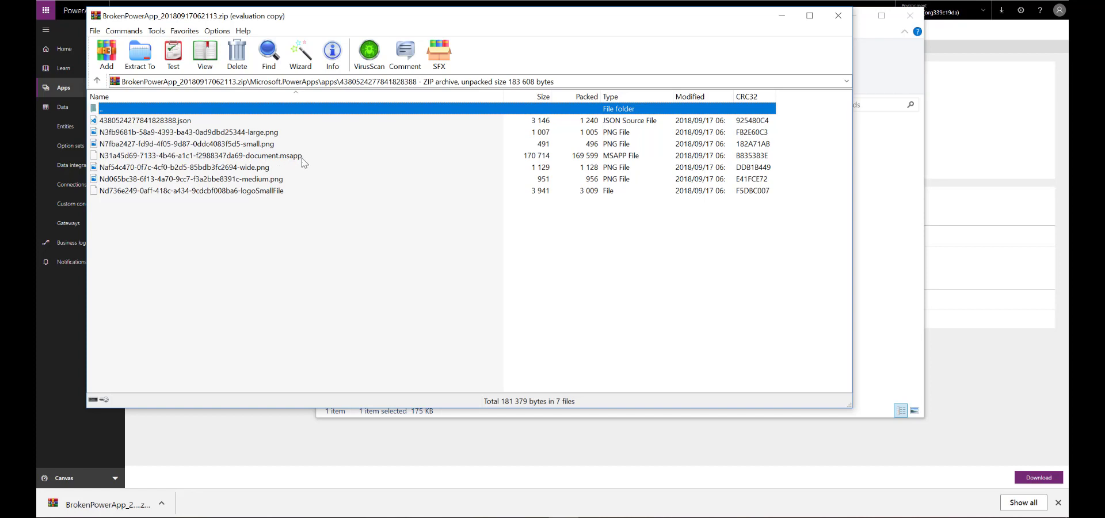
{"action": "left_click", "coordinate": [259, 159]}
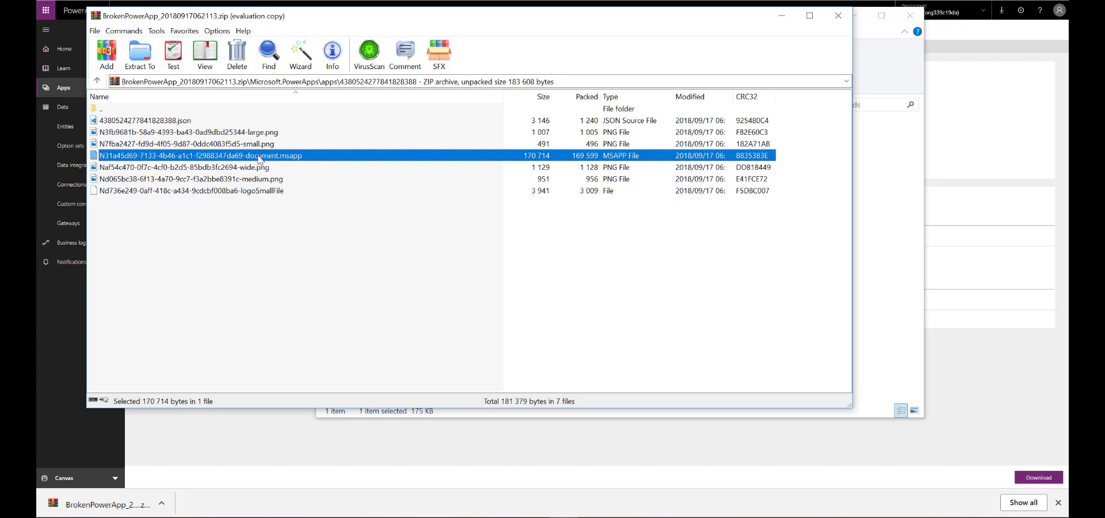
Open Entities.json from inside the document.msapp archive in Visual Studio Code and run Beautify file on it
{"action": "double_click", "coordinate": [297, 163]}
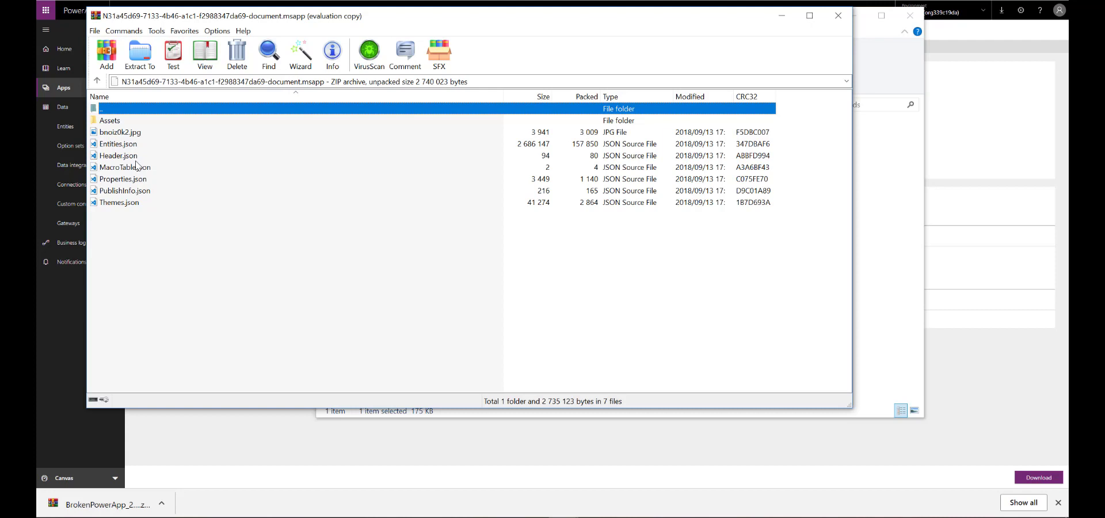
{"action": "double_click", "coordinate": [97, 147]}
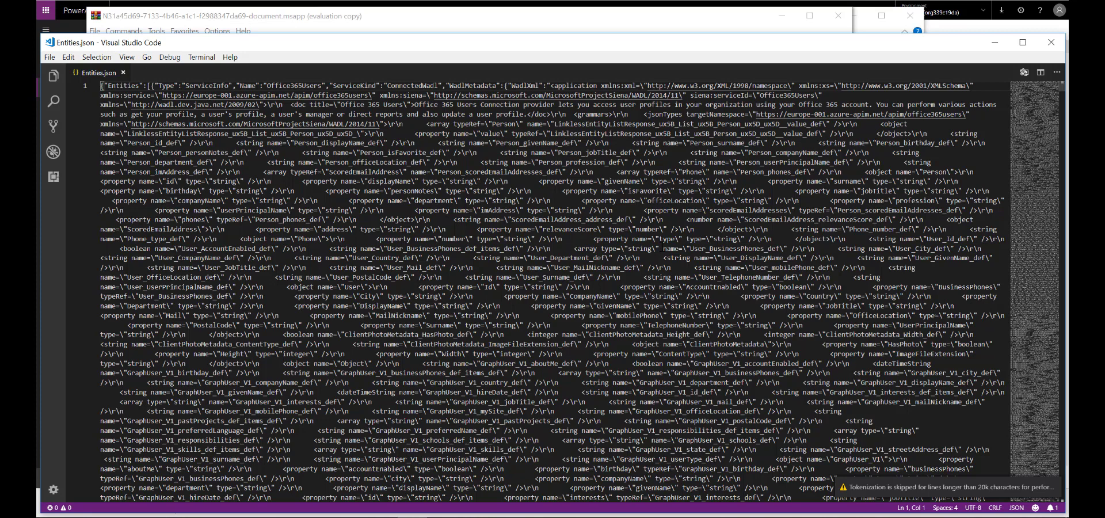
{"action": "key", "text": "ctrl+shift+p"}
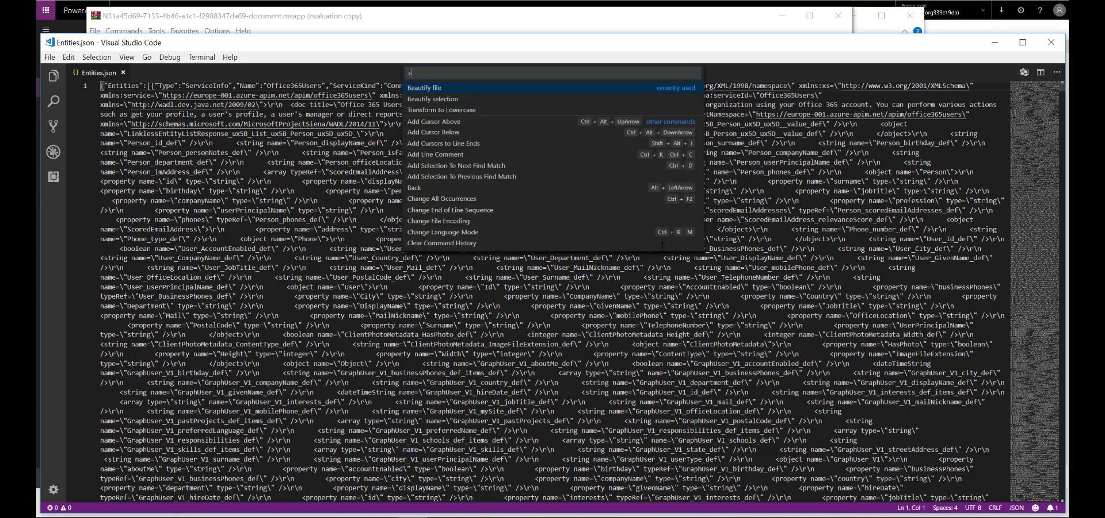
{"action": "left_click", "coordinate": [428, 95]}
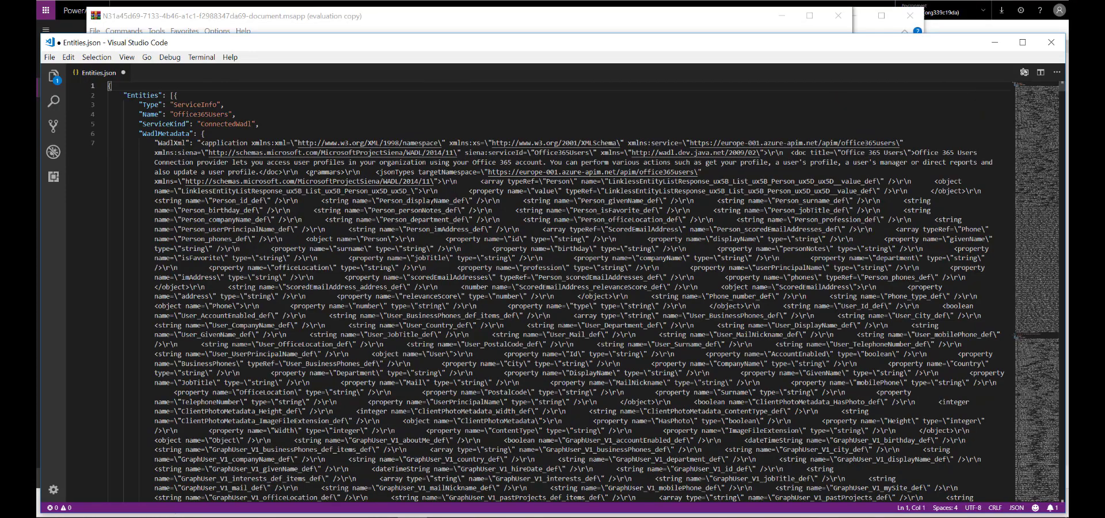
Search Entities.json for "name": "welcome" to locate the Welcome screen's definition
{"action": "scroll", "coordinate": [538, 269], "scroll_direction": "down", "scroll_amount": 5}
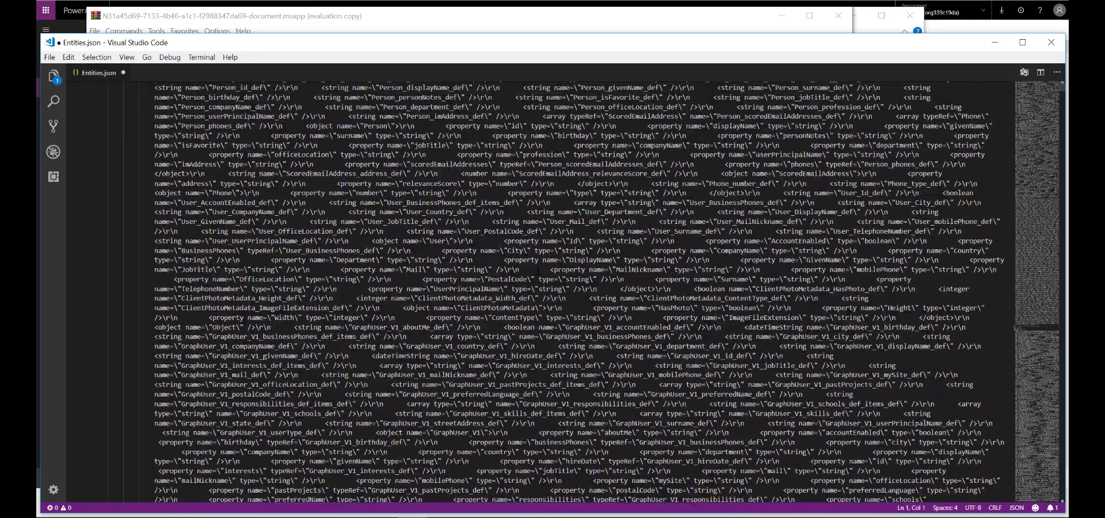
{"action": "scroll", "coordinate": [539, 269], "scroll_direction": "down", "scroll_amount": 13}
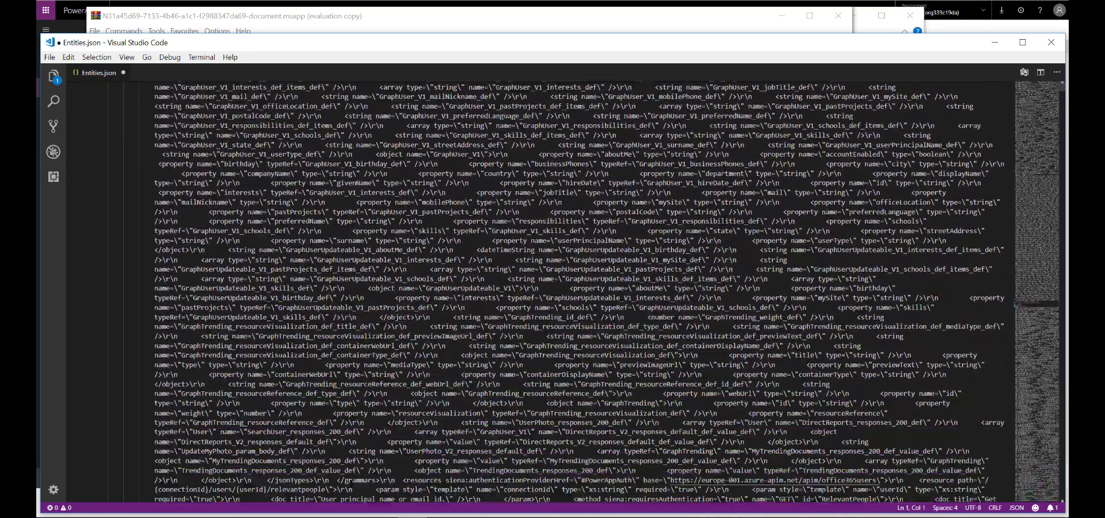
{"action": "scroll", "coordinate": [538, 269], "scroll_direction": "down", "scroll_amount": 15}
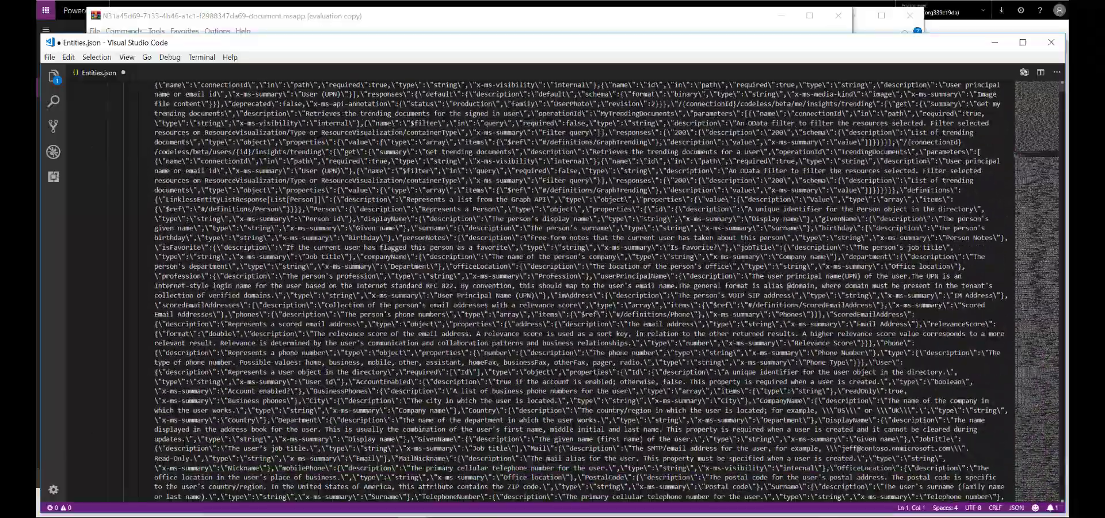
{"action": "scroll", "coordinate": [607, 294], "scroll_direction": "down", "scroll_amount": 15}
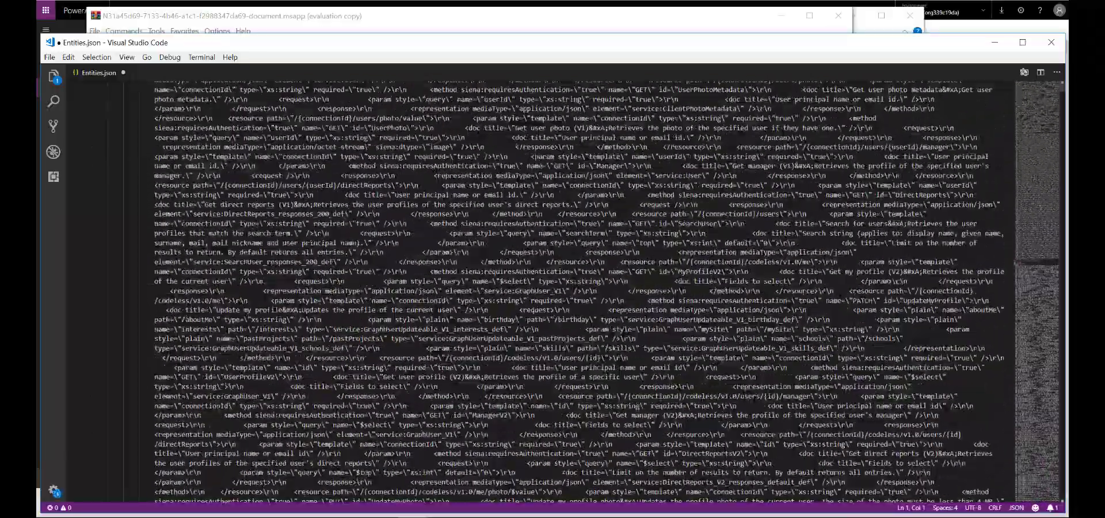
{"action": "key", "text": "ctrl+Home"}
{"action": "left_click", "coordinate": [351, 105]}
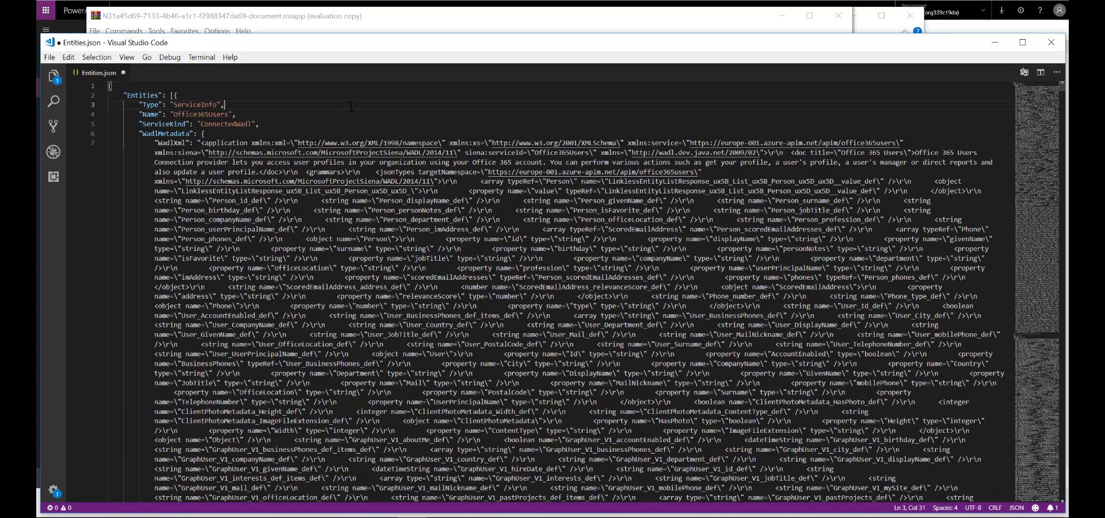
{"action": "key", "text": "ctrl+f"}
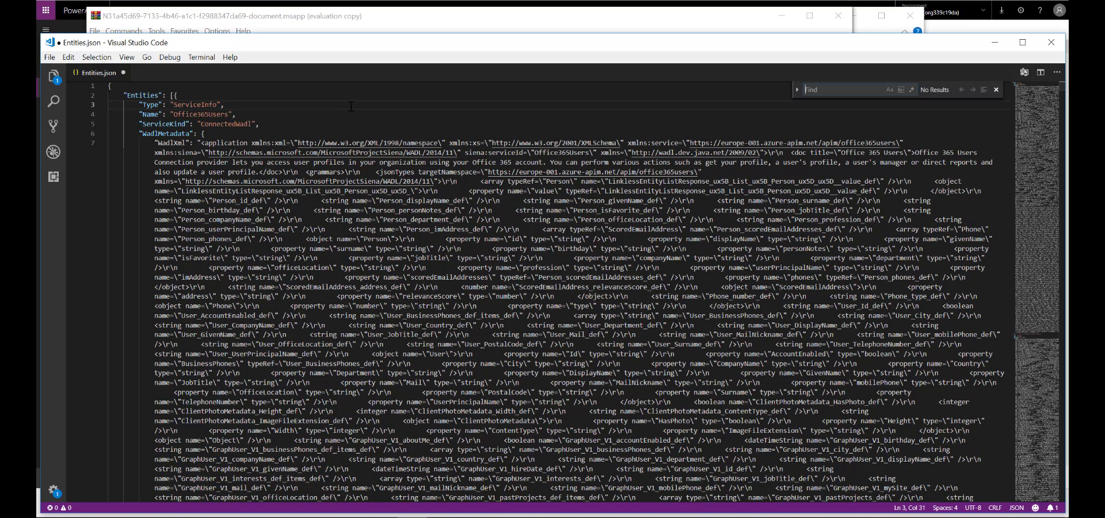
{"action": "type", "text": "\""}
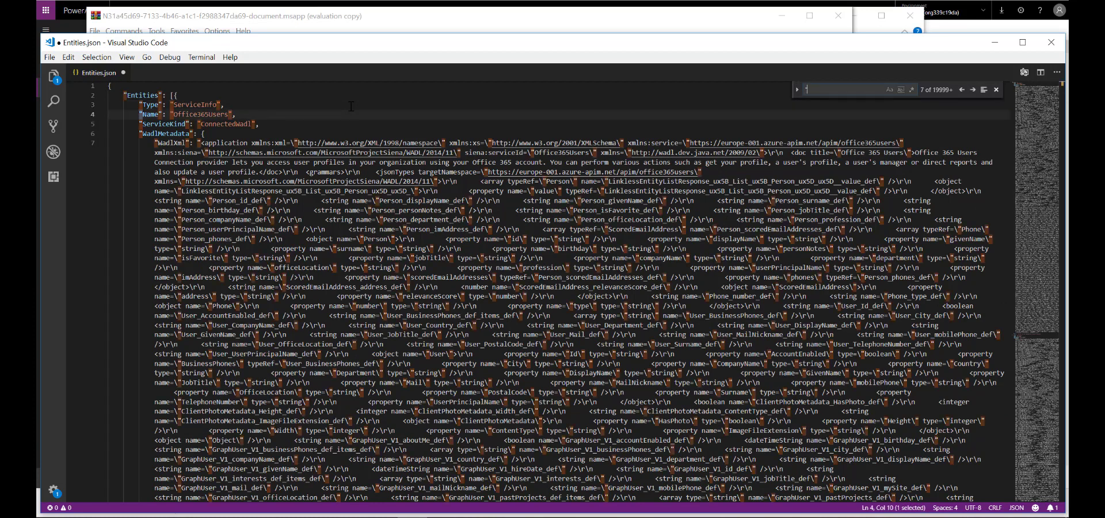
{"action": "type", "text": "name"}
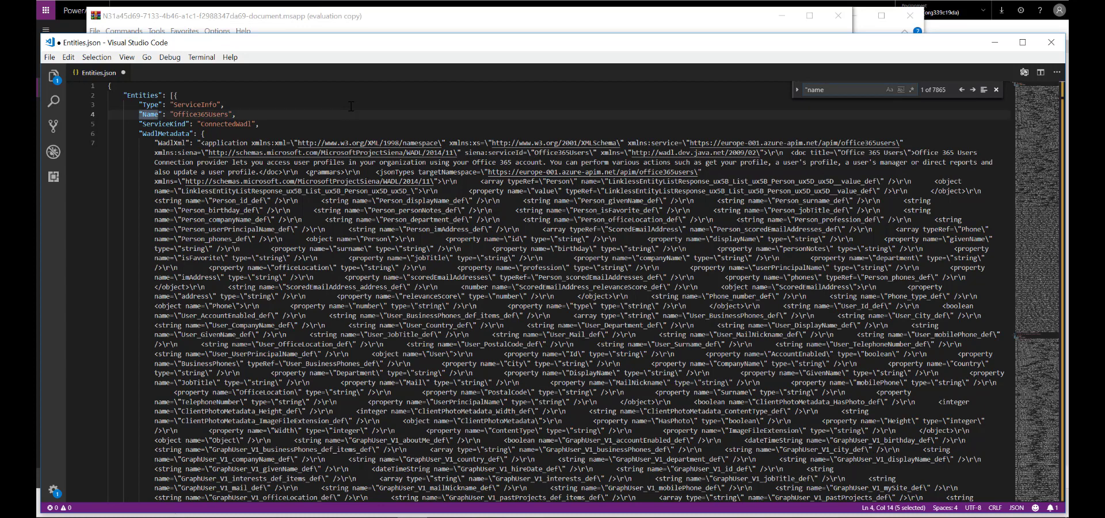
{"action": "type", "text": "\": \"welcome\""}
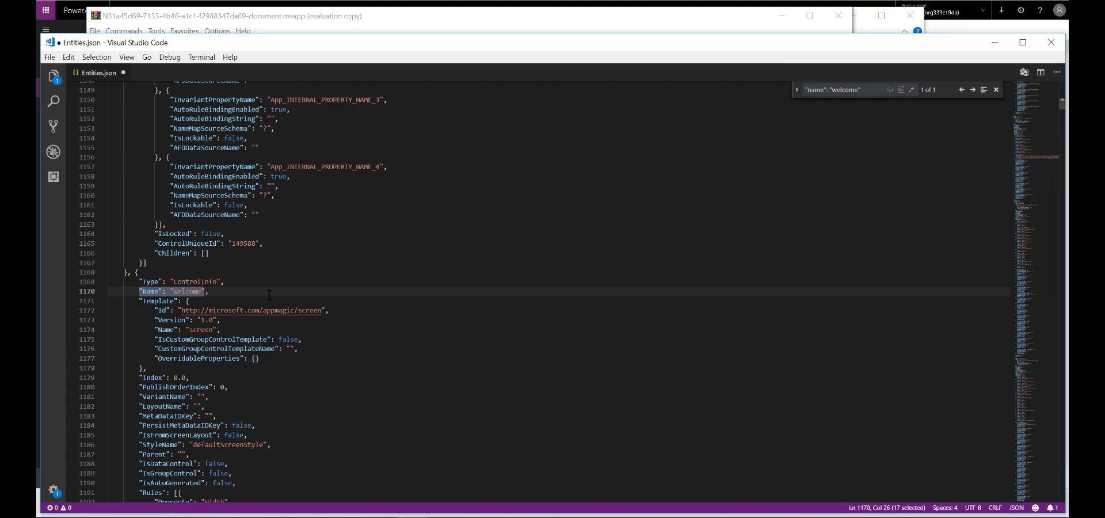
Set the InvariantScript of the Welcome screen's Height rule to "768" and save Entities.json
{"action": "scroll", "coordinate": [269, 295], "scroll_direction": "down", "scroll_amount": 3}
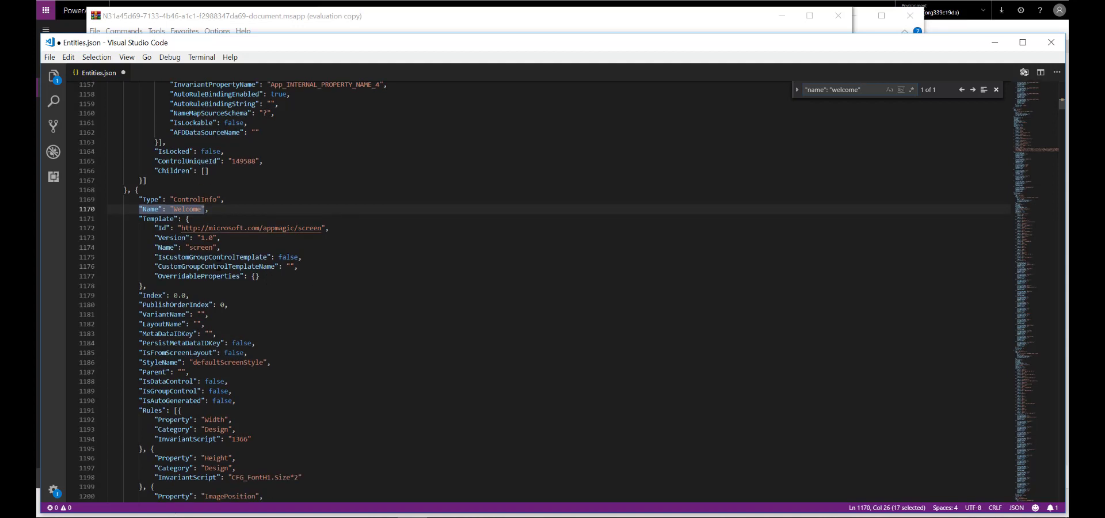
{"action": "scroll", "coordinate": [196, 202], "scroll_direction": "down", "scroll_amount": 2}
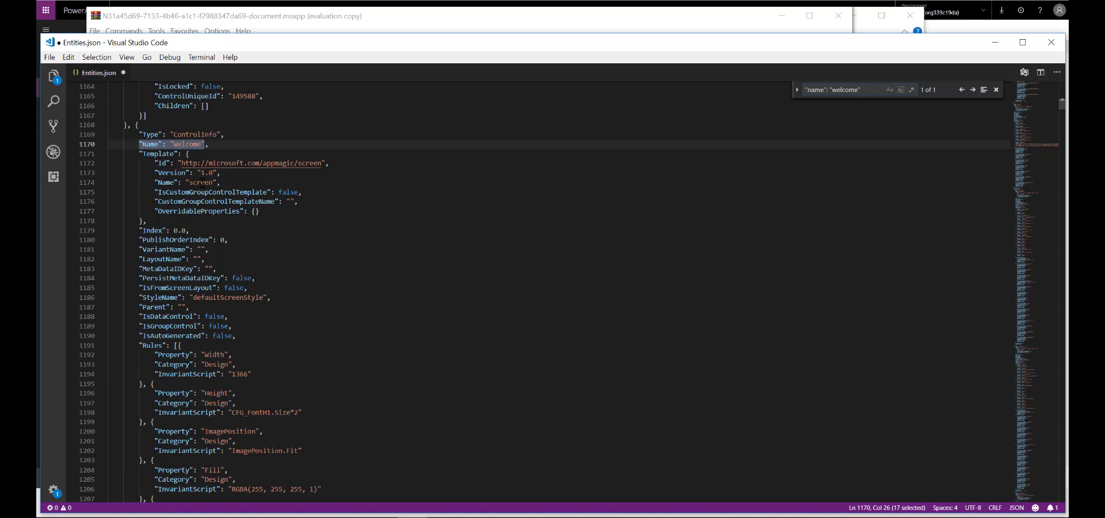
{"action": "scroll", "coordinate": [253, 263], "scroll_direction": "down", "scroll_amount": 1}
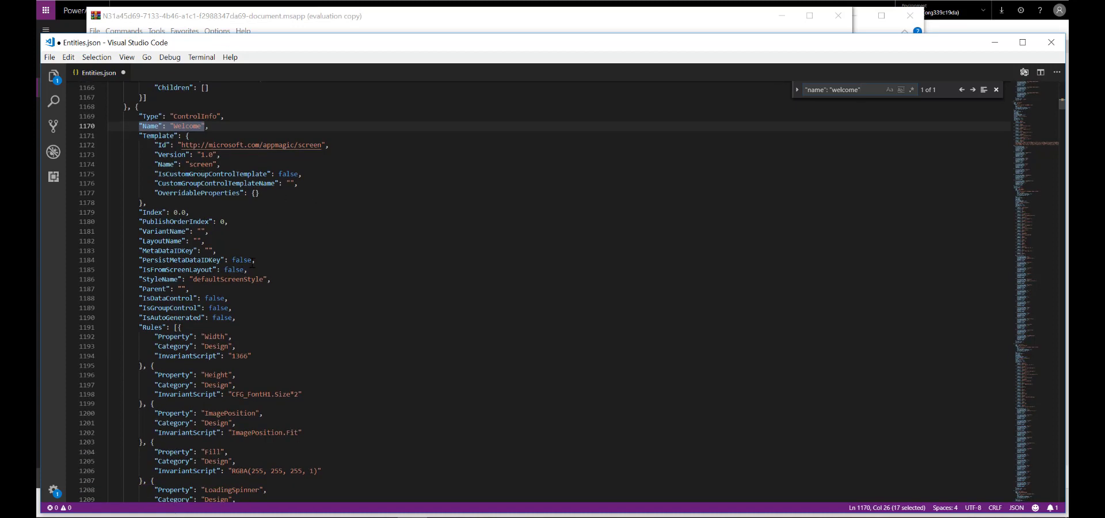
{"action": "scroll", "coordinate": [252, 263], "scroll_direction": "down", "scroll_amount": 1}
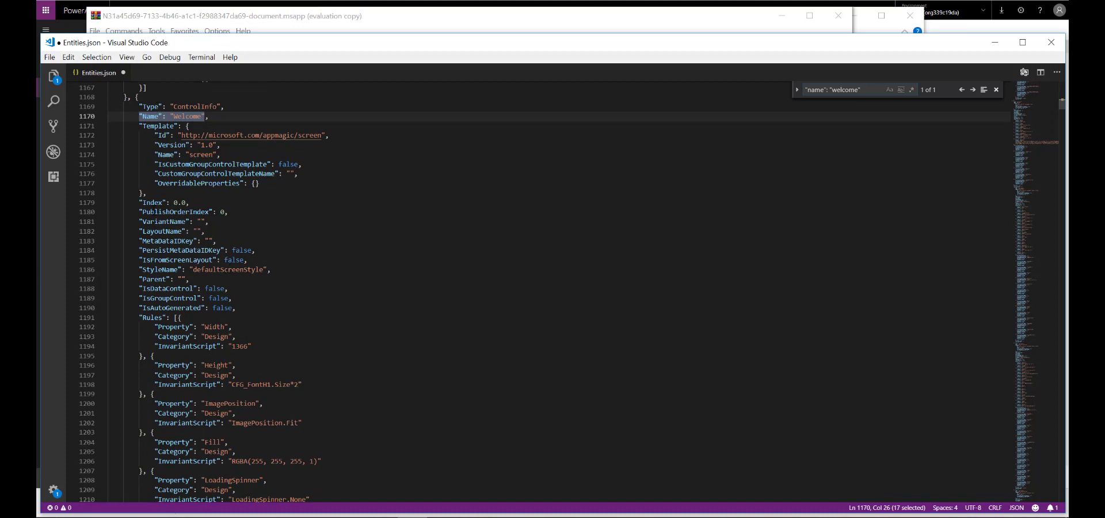
{"action": "left_click", "coordinate": [213, 327]}
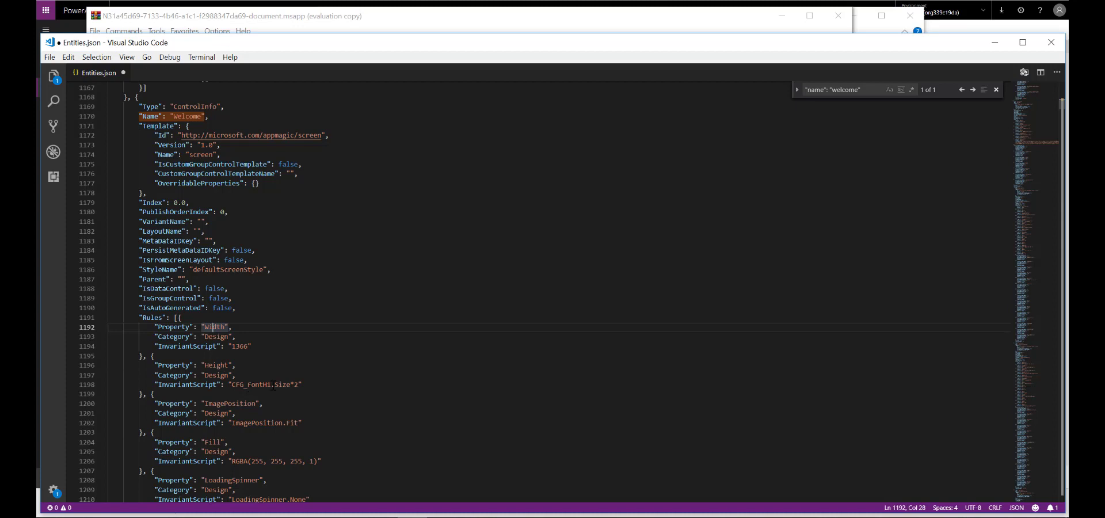
{"action": "left_click", "coordinate": [299, 385]}
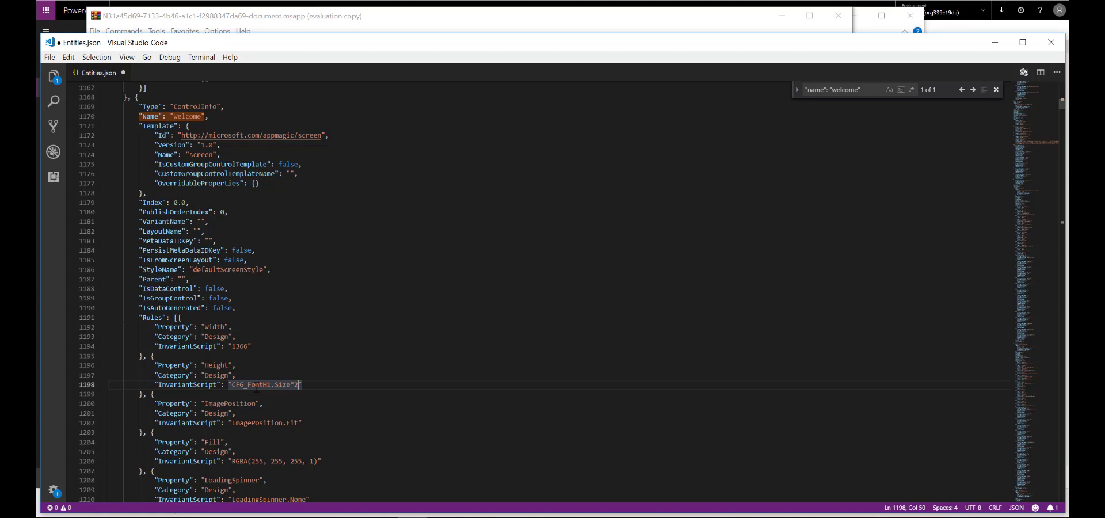
{"action": "left_click", "coordinate": [233, 385], "text": "shift"}
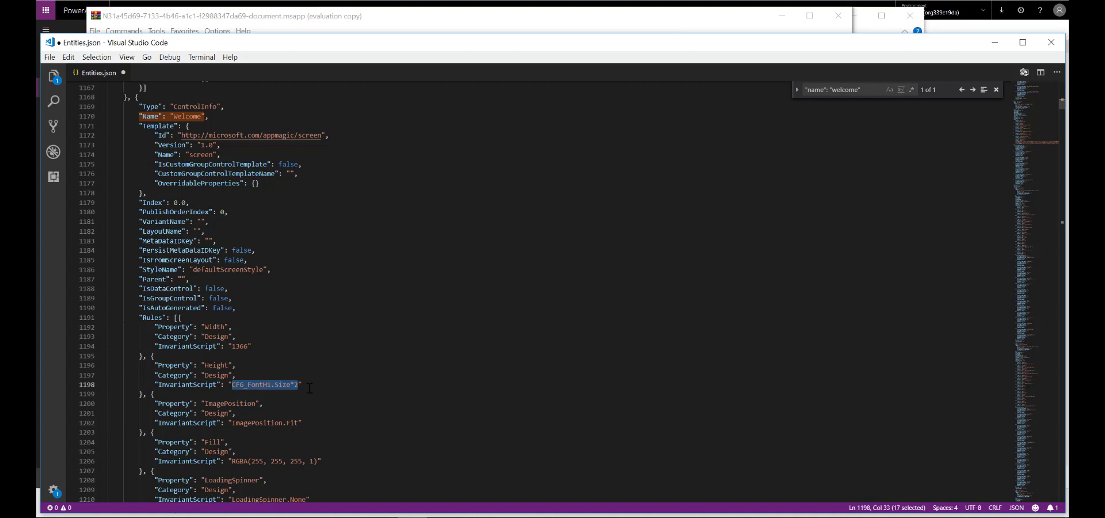
{"action": "type", "text": "768"}
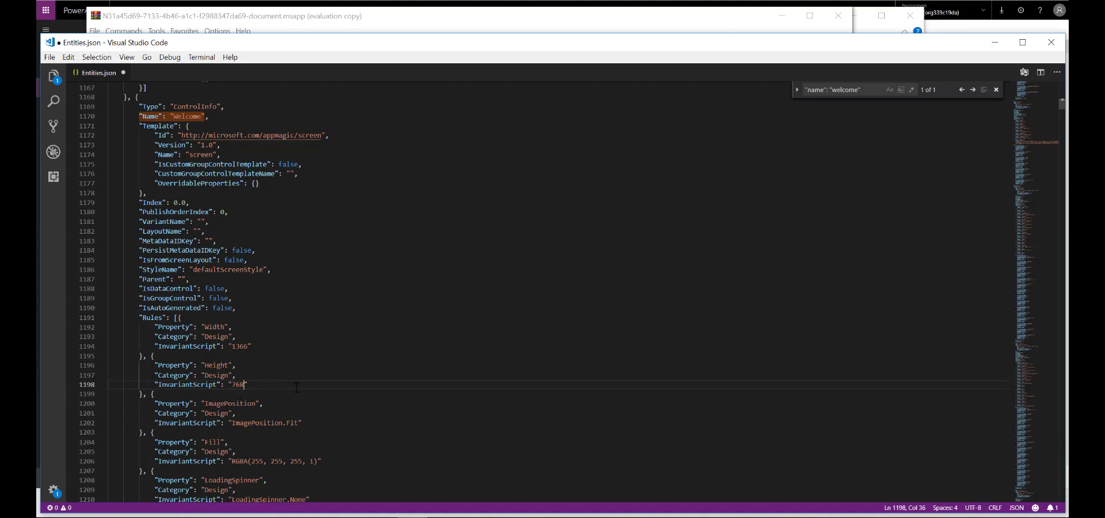
{"action": "key", "text": "ctrl+s"}
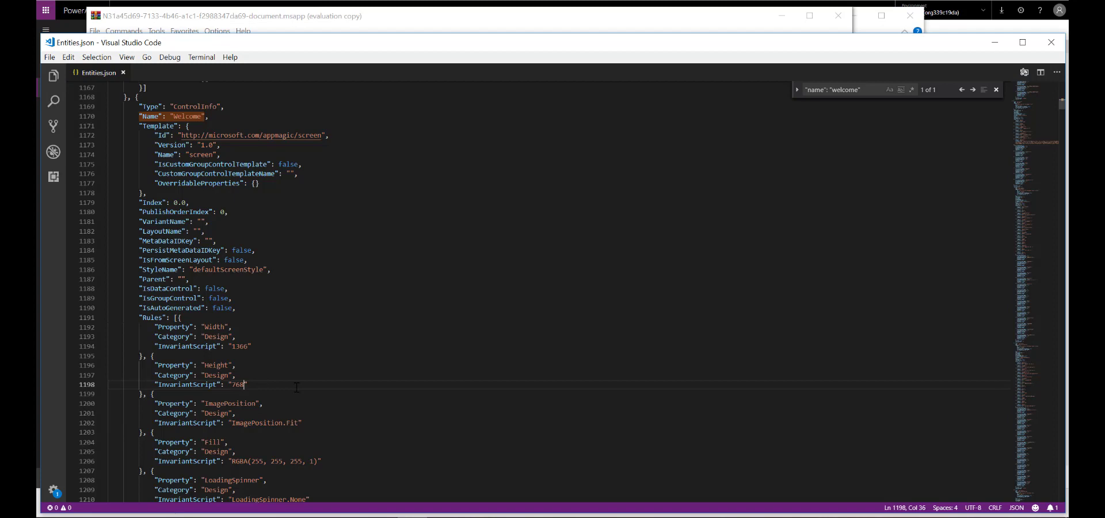
Close the editor, update the modified Entities.json in the msapp and the msapp in the zip, and close the archive and Downloads windows
{"action": "left_click", "coordinate": [1049, 43]}
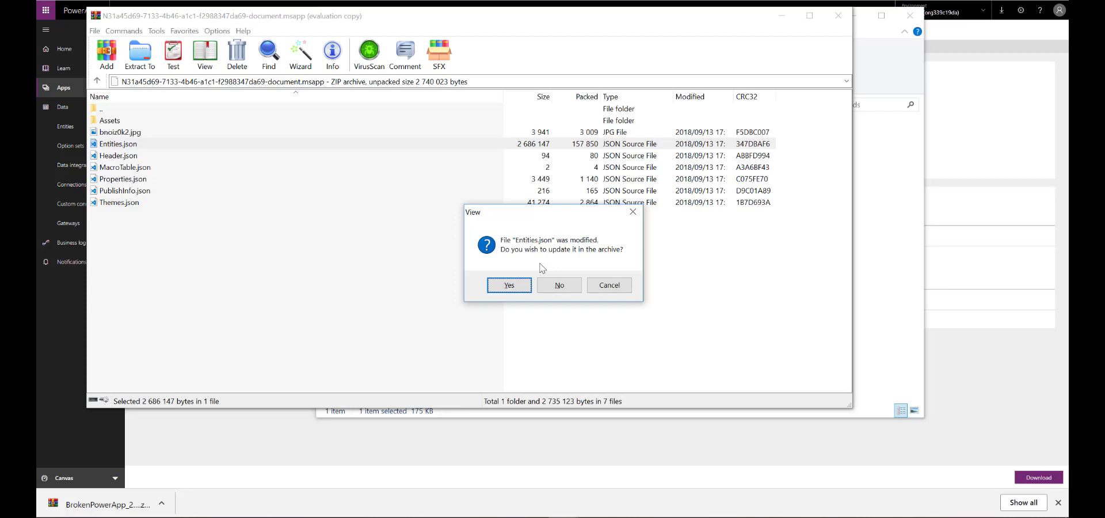
{"action": "left_click", "coordinate": [514, 288]}
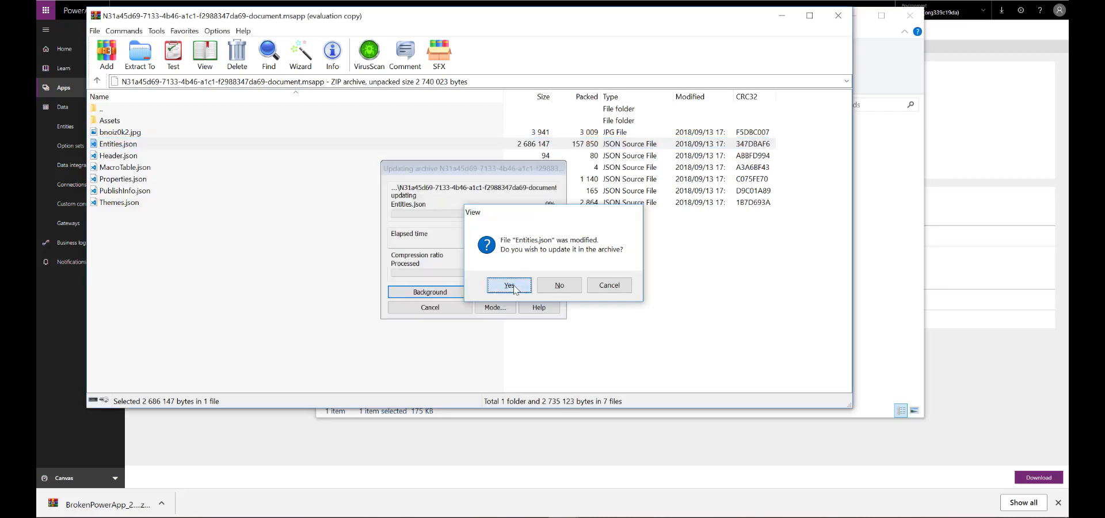
{"action": "left_click", "coordinate": [830, 22]}
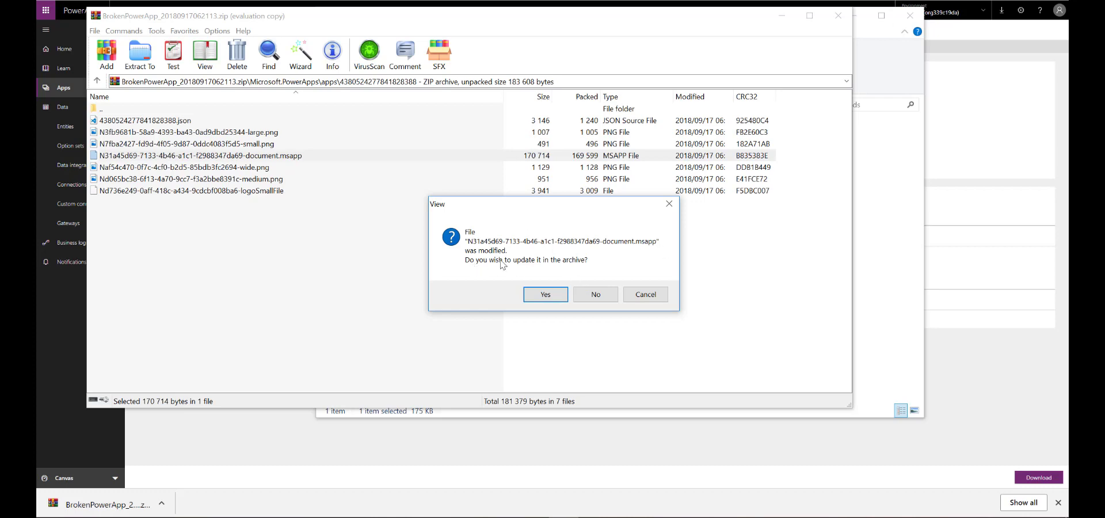
{"action": "left_click", "coordinate": [552, 298]}
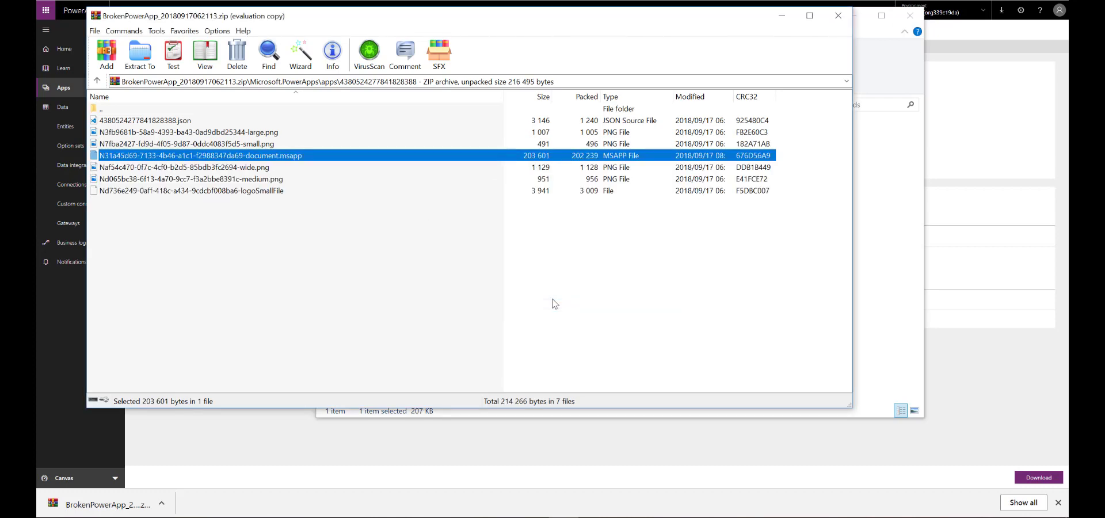
{"action": "left_click", "coordinate": [839, 15]}
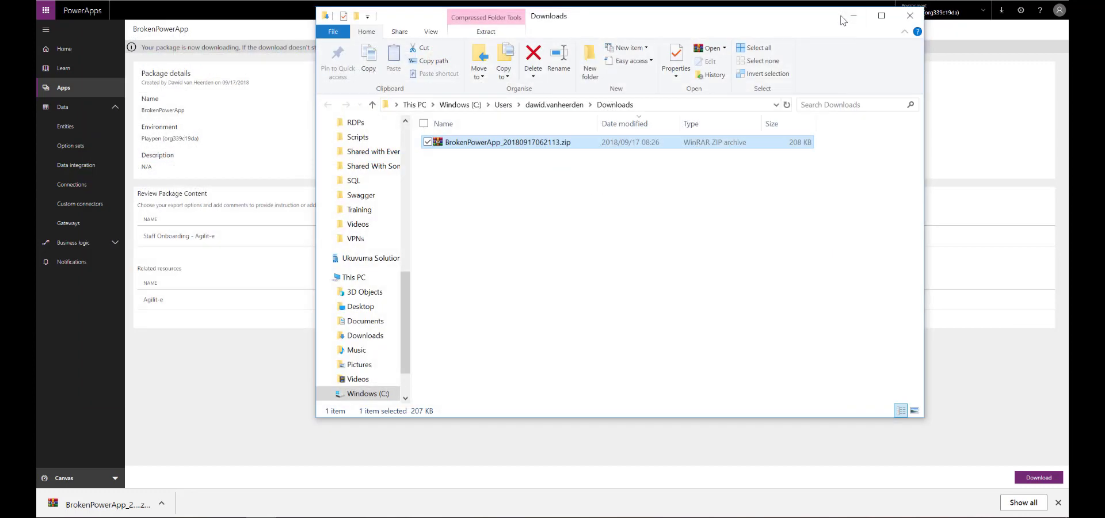
{"action": "left_click", "coordinate": [912, 15]}
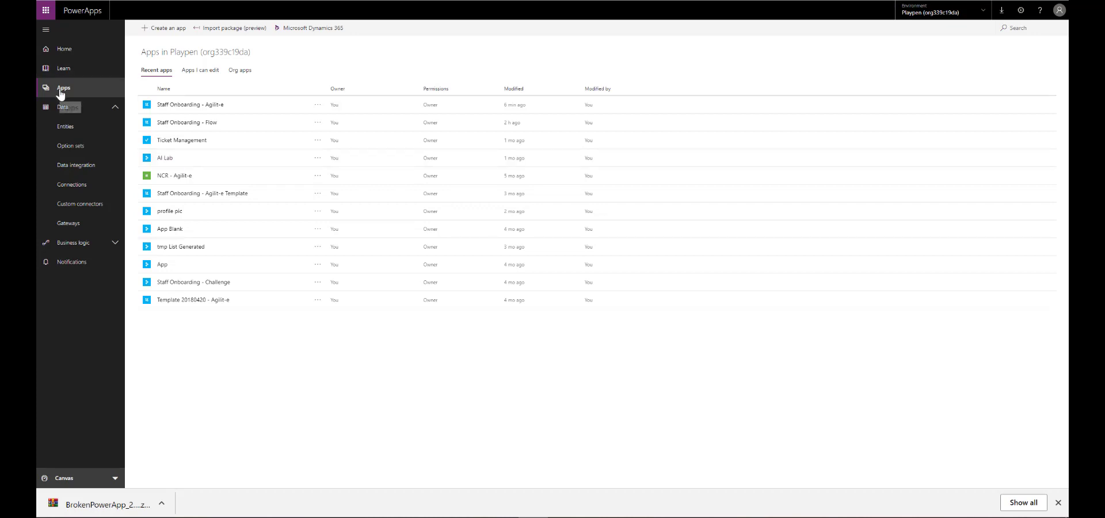
Start a package import in PowerApps and upload BrokenPowerApp_20180917062113.zip from the Downloads folder
{"action": "left_click", "coordinate": [247, 28]}
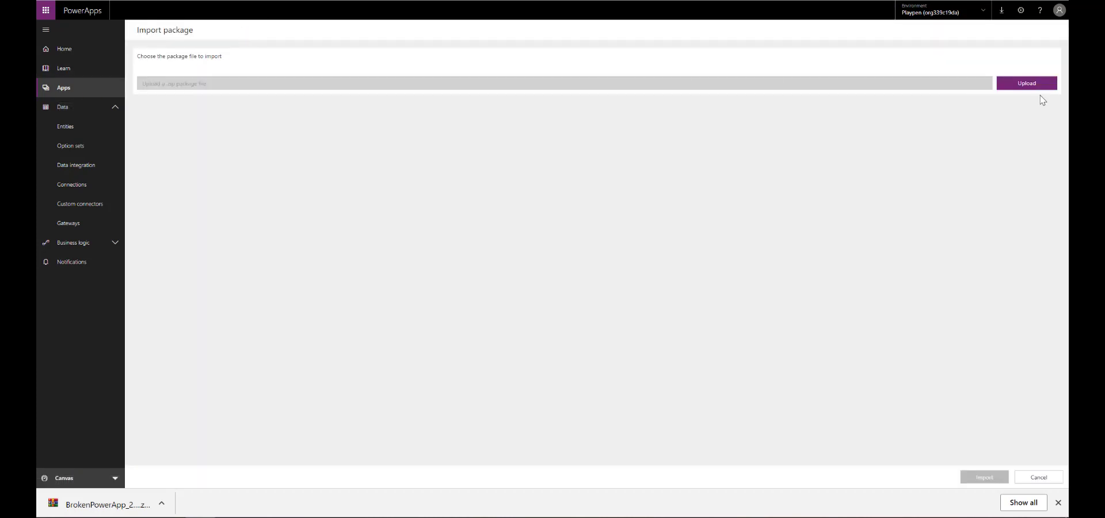
{"action": "left_click", "coordinate": [1028, 84]}
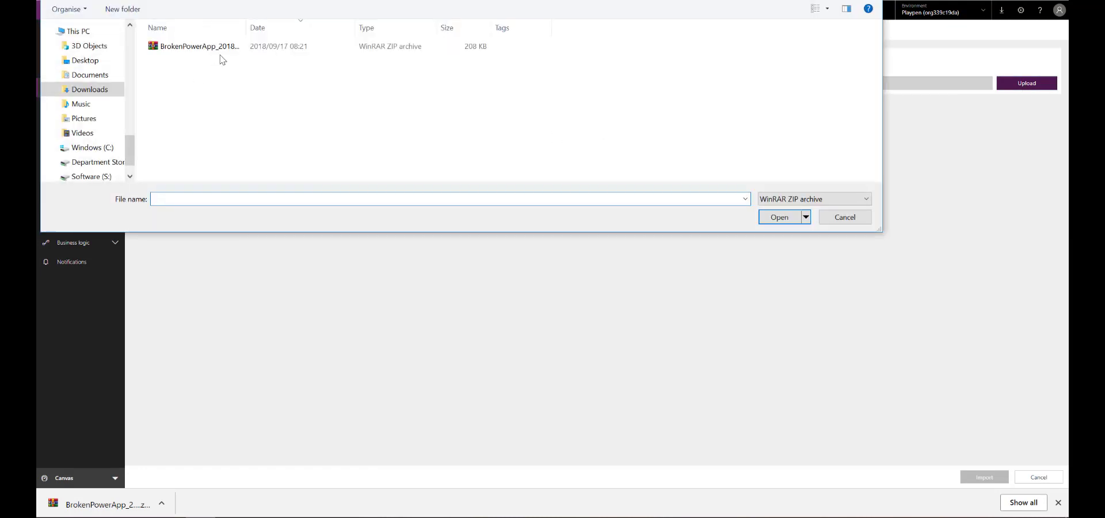
{"action": "double_click", "coordinate": [229, 48]}
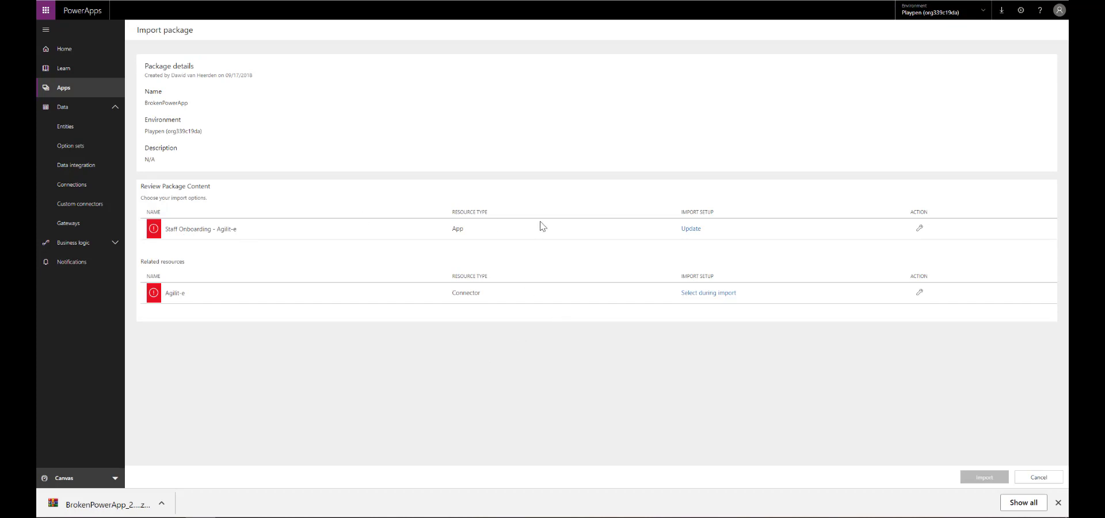
Set the app resource's import setup to update the existing Staff Onboarding - Agilit-e app and save it
{"action": "left_click", "coordinate": [690, 230]}
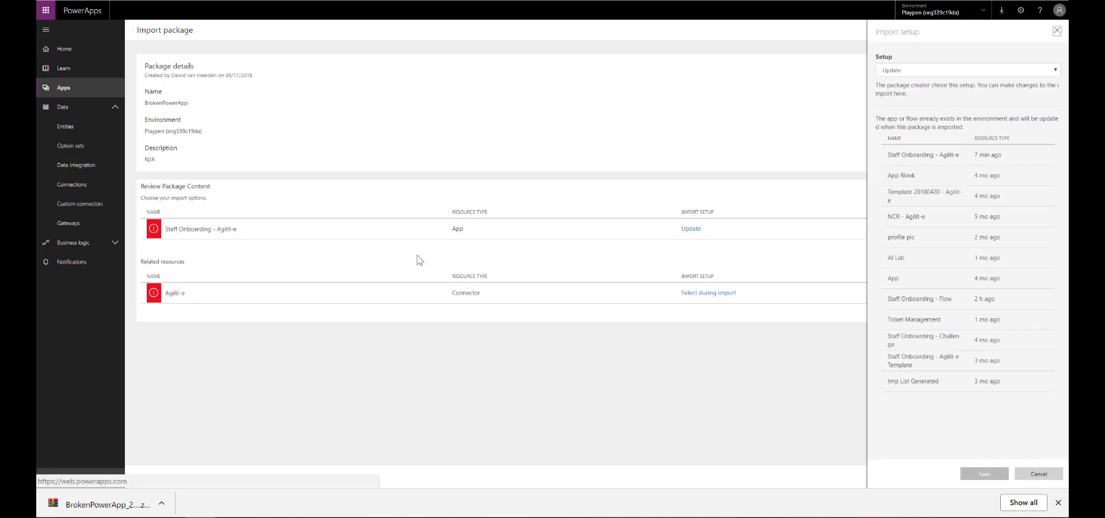
{"action": "left_click", "coordinate": [939, 155]}
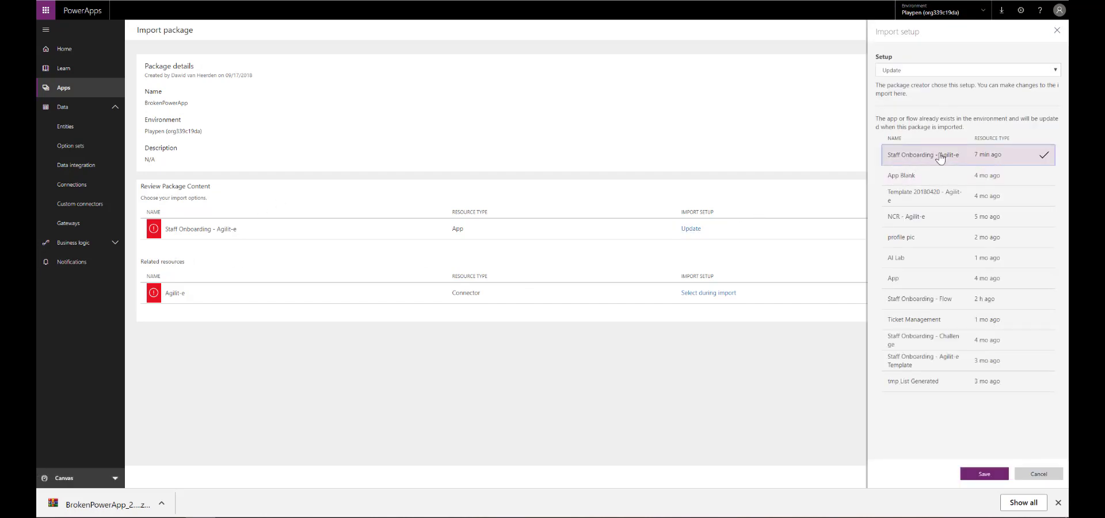
{"action": "left_click", "coordinate": [982, 475]}
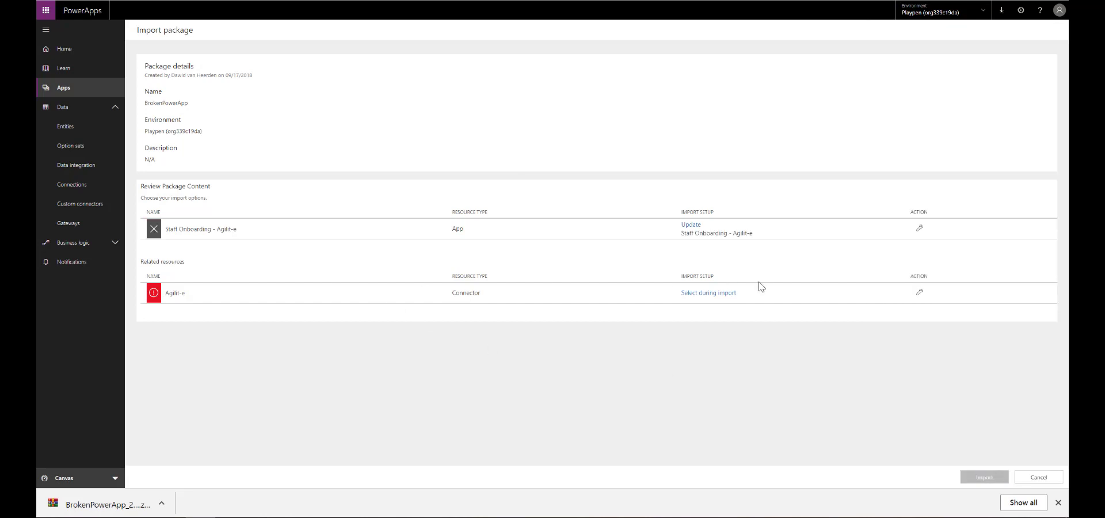
Assign the existing Agilit-e connector to the related connector resource and save the import setup
{"action": "left_click", "coordinate": [921, 294]}
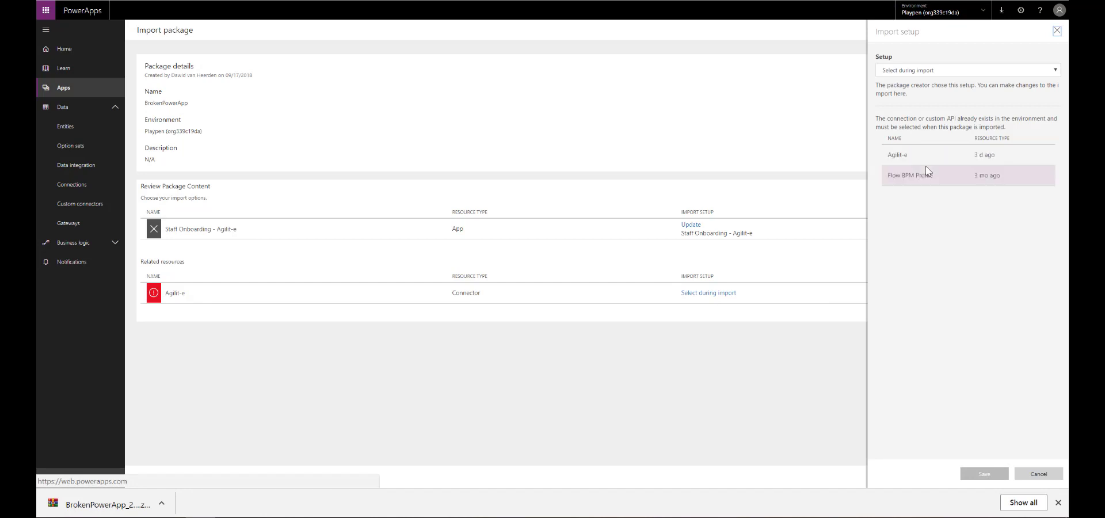
{"action": "left_click", "coordinate": [931, 156]}
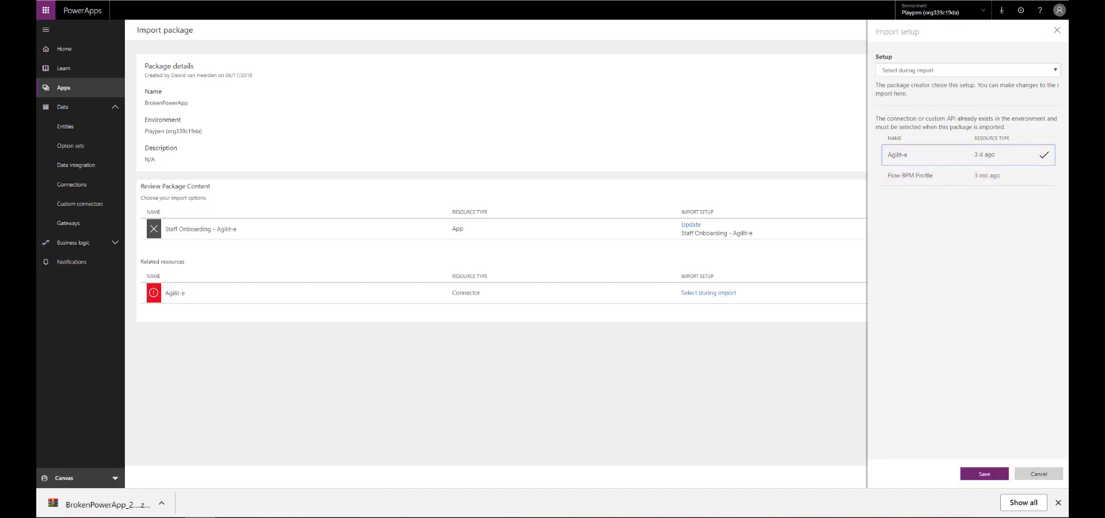
{"action": "left_click", "coordinate": [977, 475]}
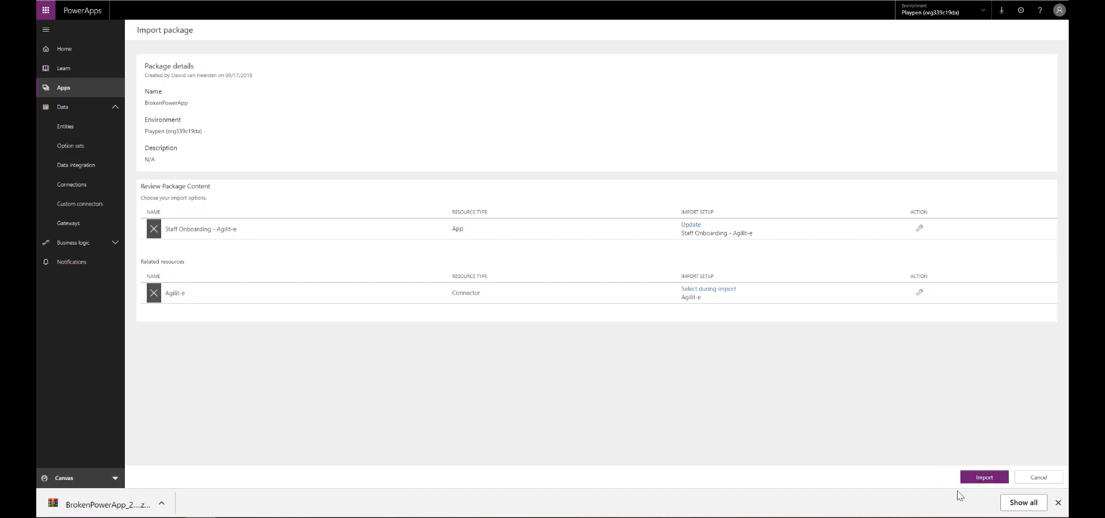
Import the BrokenPowerApp package and open the imported draft app in PowerApps Studio
{"action": "left_click", "coordinate": [981, 477]}
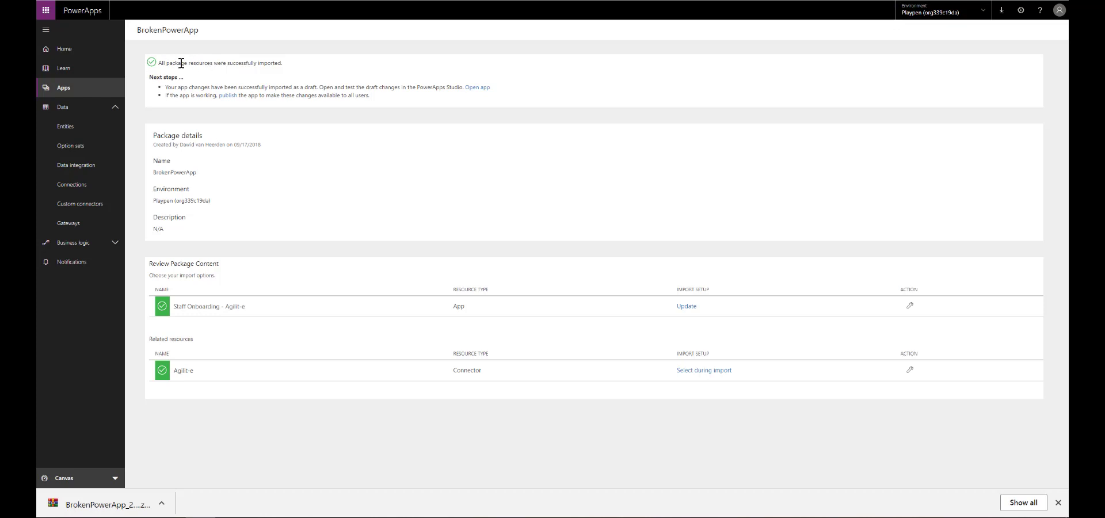
{"action": "left_click", "coordinate": [480, 90]}
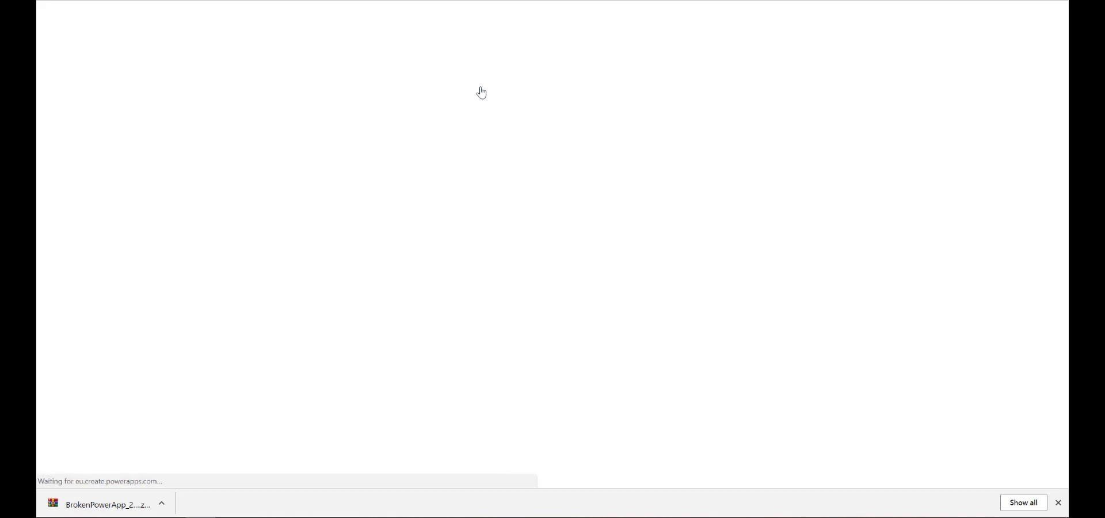